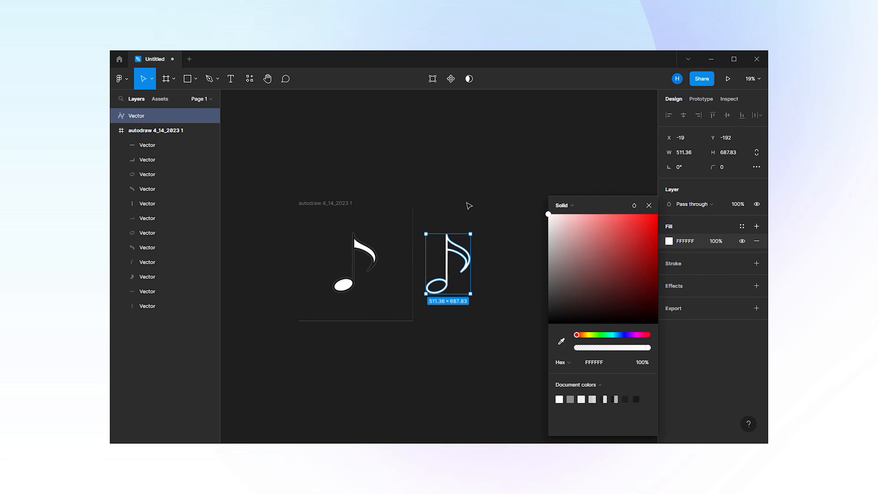
Delete the autodraw 4_14_2023 1 frame and add an SVG export setting to the remaining music note vector
{"action": "left_click", "coordinate": [316, 205]}
{"action": "key", "text": "Delete"}
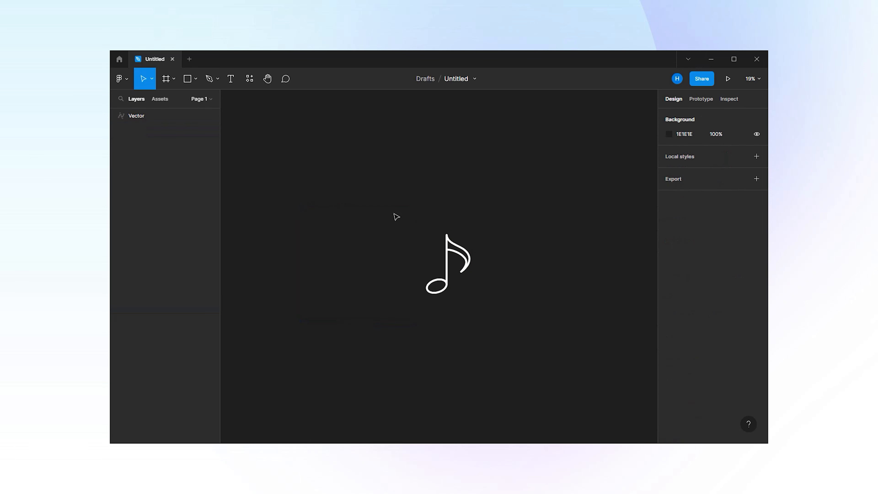
{"action": "left_click_drag", "start_coordinate": [411, 215], "coordinate": [490, 308]}
{"action": "left_click", "coordinate": [756, 307]}
{"action": "left_click", "coordinate": [738, 321]}
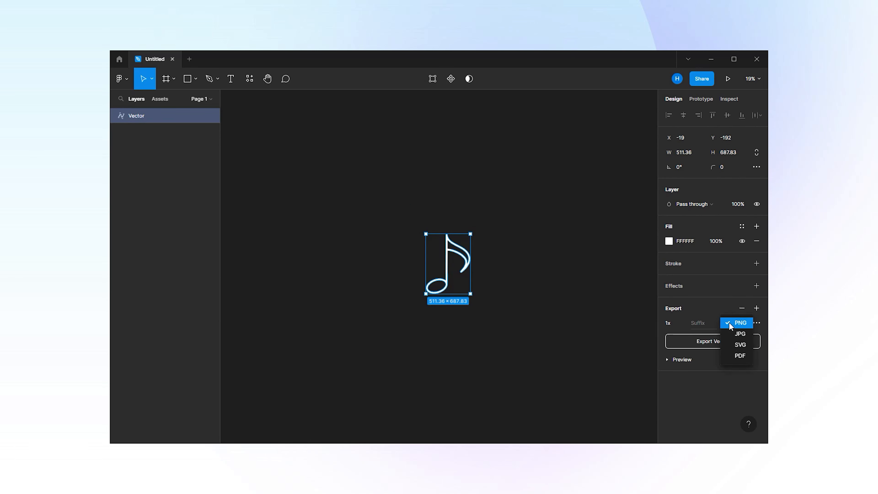
{"action": "left_click", "coordinate": [735, 345]}
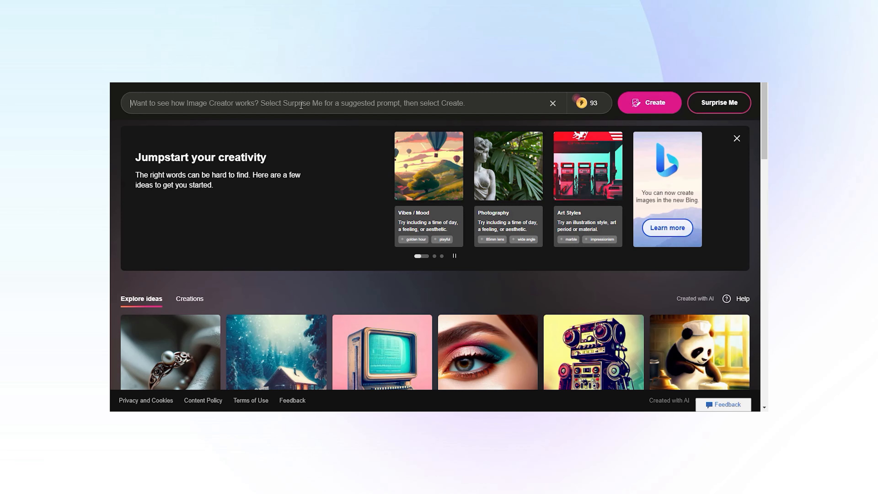
In Bing Image Creator, generate images from the prompt "autumn leaves illustration, simple and minimal" and open the first result
{"action": "type", "text": "autumn leaves illustr"}
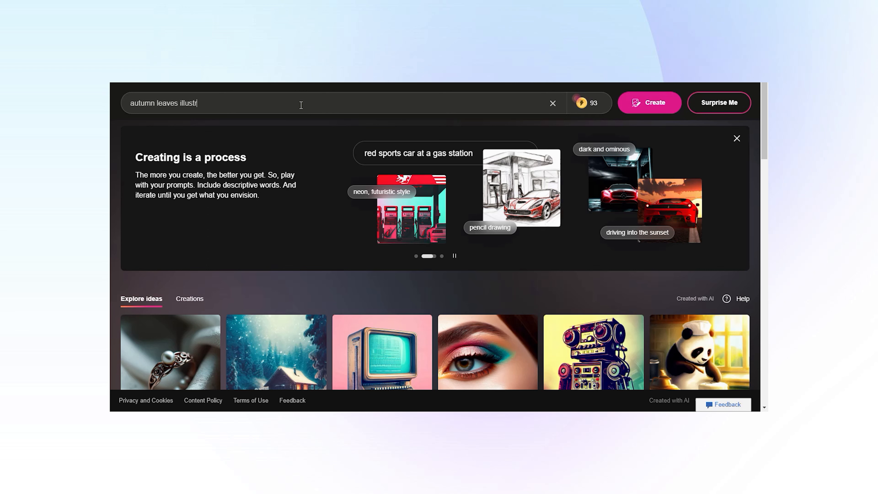
{"action": "type", "text": "ation"}
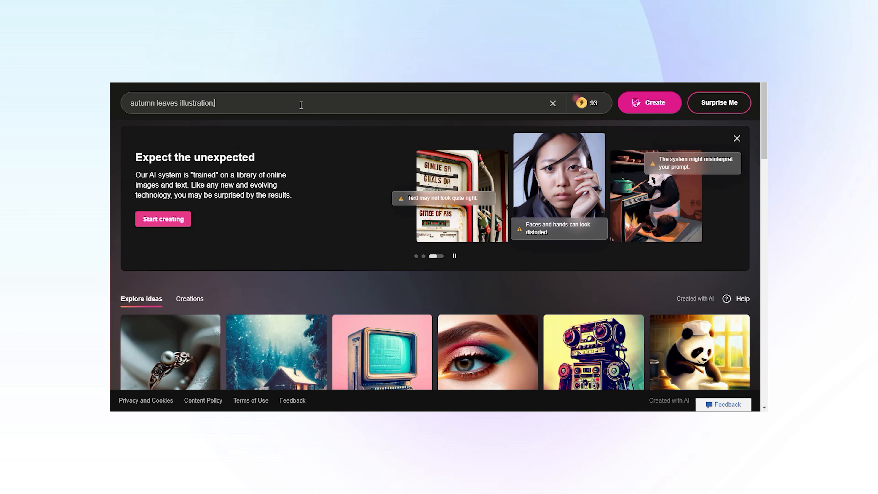
{"action": "type", "text": ", simple and minimal"}
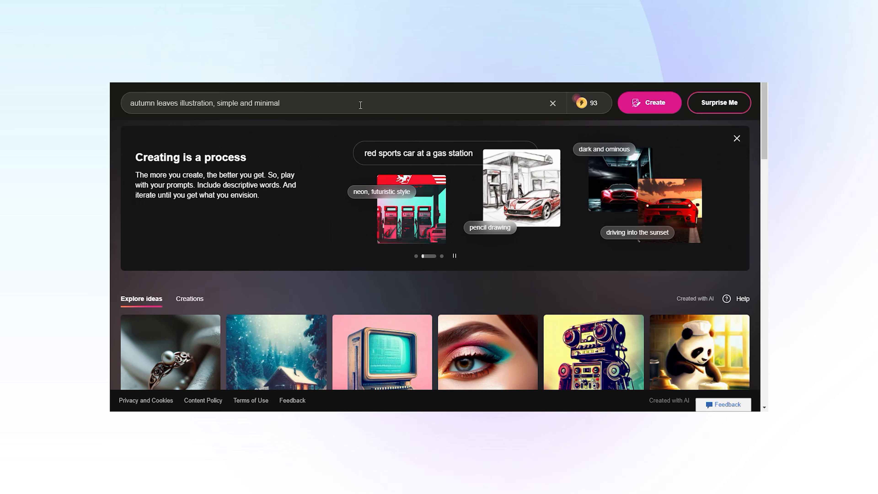
{"action": "left_click", "coordinate": [646, 102]}
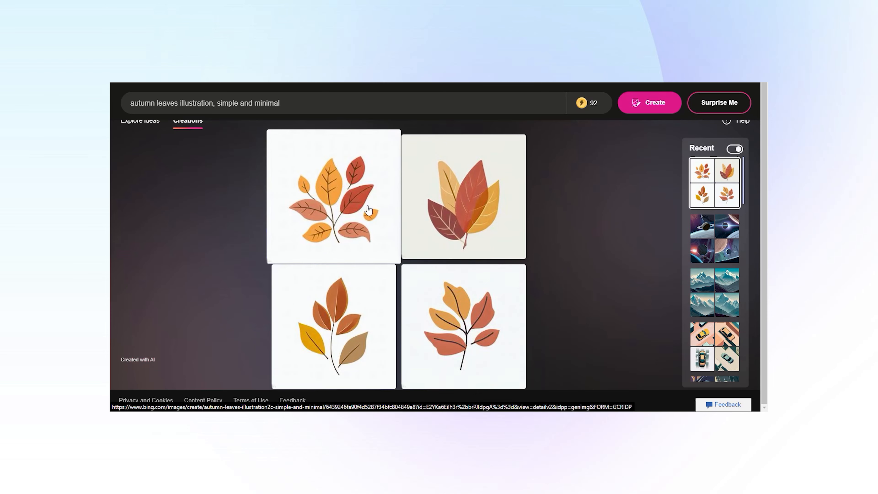
{"action": "left_click", "coordinate": [367, 210]}
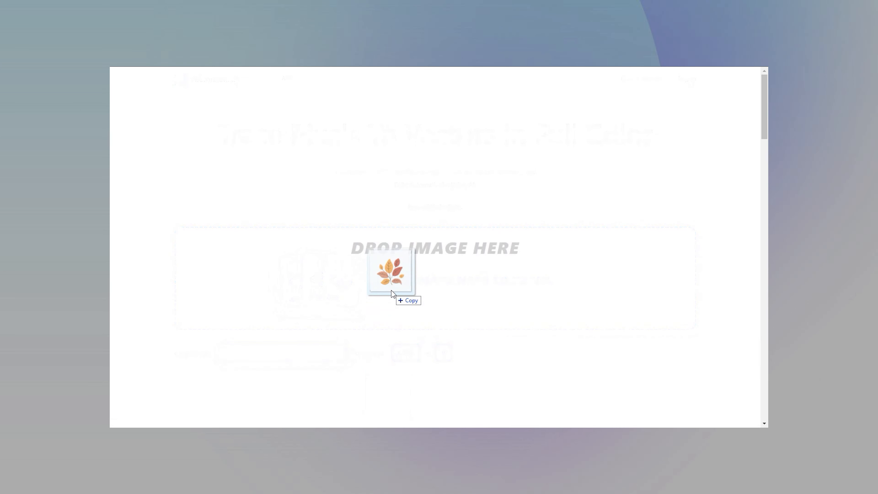
Vectorize the autumn leaves JPG and compare the original image with the vectorized result up close
{"action": "left_click_drag", "start_coordinate": [391, 290], "coordinate": [391, 289]}
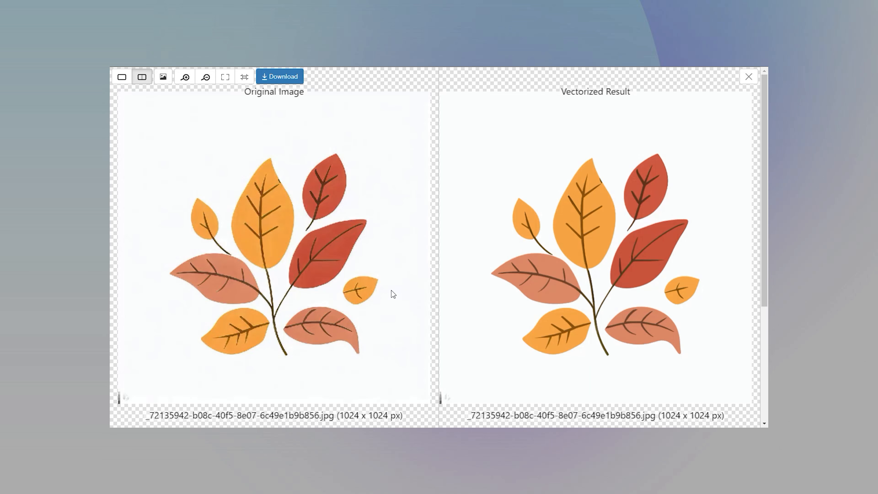
{"action": "scroll", "coordinate": [588, 221], "scroll_direction": "up", "scroll_amount": 5}
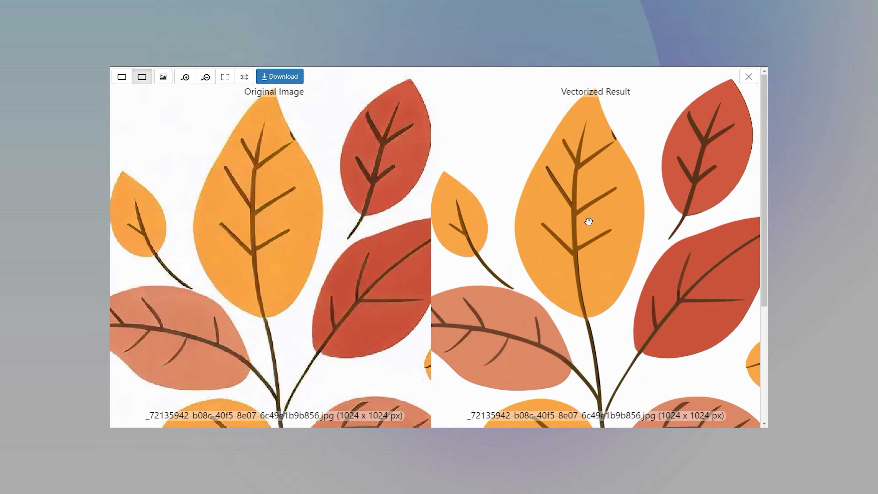
{"action": "scroll", "coordinate": [588, 221], "scroll_direction": "down", "scroll_amount": 6}
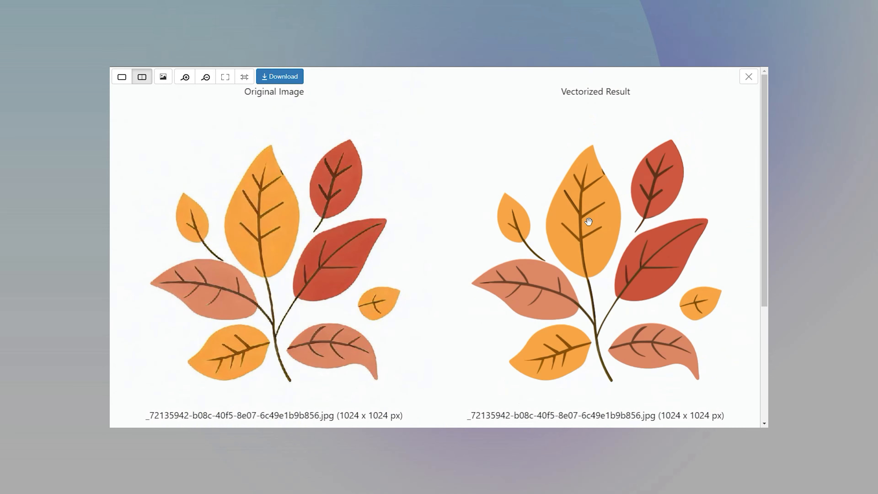
{"action": "scroll", "coordinate": [649, 259], "scroll_direction": "up", "scroll_amount": 5}
{"action": "scroll", "coordinate": [648, 259], "scroll_direction": "down", "scroll_amount": 5}
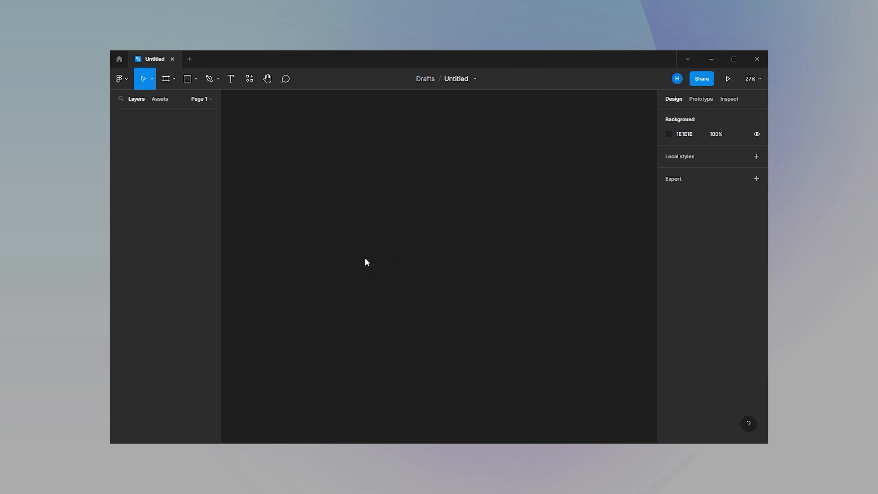
In Figma, paste the vectorized autumn leaves illustration onto the empty canvas
{"action": "key", "text": "ctrl+v"}
{"action": "scroll", "coordinate": [458, 237], "scroll_direction": "down", "scroll_amount": 2, "text": "ctrl"}
{"action": "left_click", "coordinate": [381, 183]}
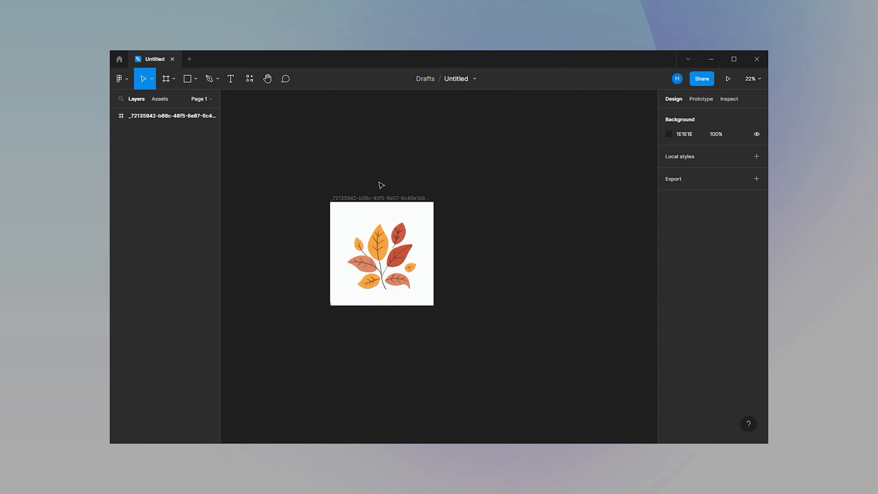
Create a 1024 × 1024 frame beside the leaves illustration and align it with the illustration's upper edge
{"action": "left_click", "coordinate": [166, 78]}
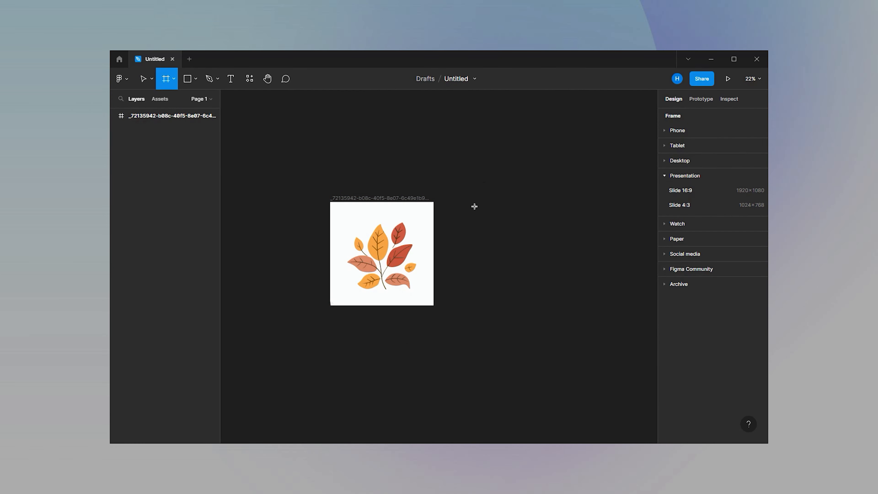
{"action": "left_click_drag", "start_coordinate": [476, 207], "coordinate": [583, 302]}
{"action": "left_click", "coordinate": [742, 169]}
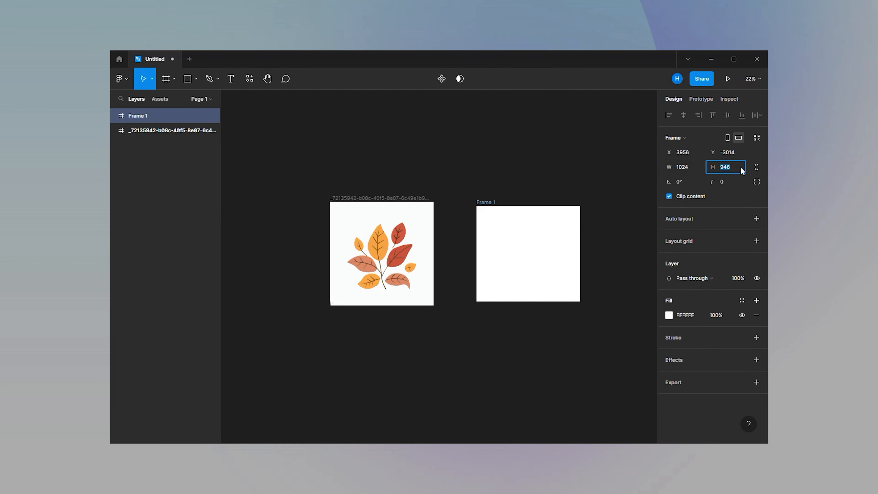
{"action": "type", "text": "1024"}
{"action": "key", "text": "Return"}
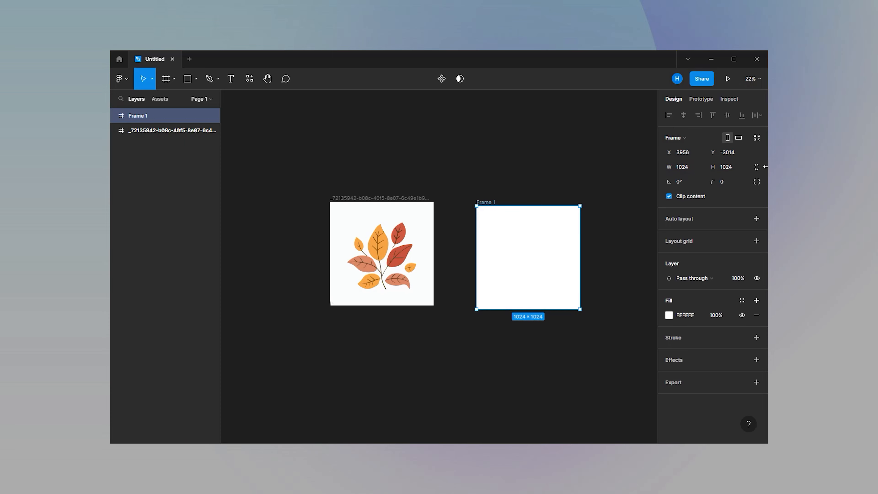
{"action": "left_click_drag", "start_coordinate": [488, 202], "coordinate": [471, 199]}
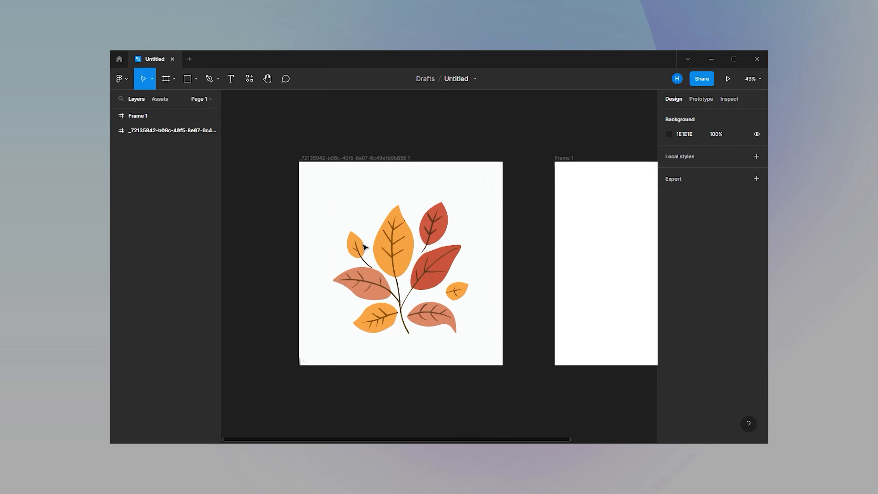
Pull the white background shape out of the leaves illustration's frame and delete it
{"action": "left_click", "coordinate": [331, 198]}
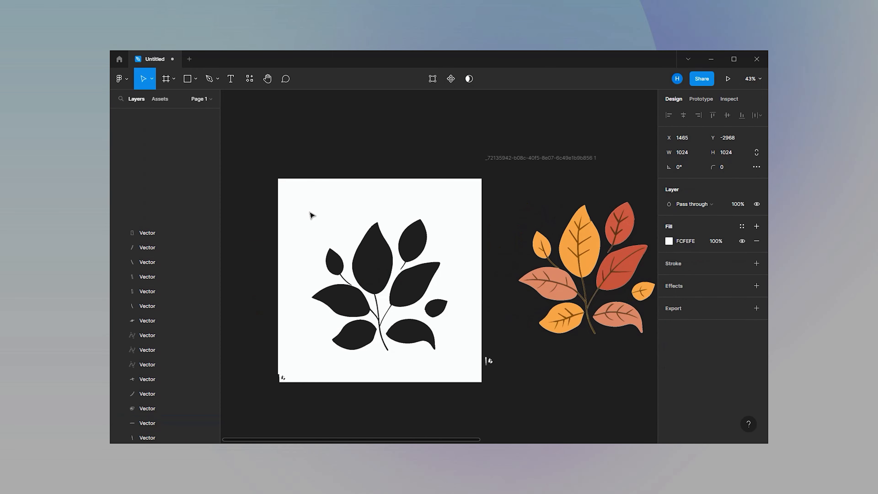
{"action": "left_click_drag", "start_coordinate": [310, 212], "coordinate": [281, 201]}
{"action": "key", "text": "Delete"}
{"action": "scroll", "coordinate": [444, 219], "scroll_direction": "down", "scroll_amount": 3, "text": "ctrl"}
{"action": "scroll", "coordinate": [553, 238], "scroll_direction": "up", "scroll_amount": 3, "text": "ctrl"}
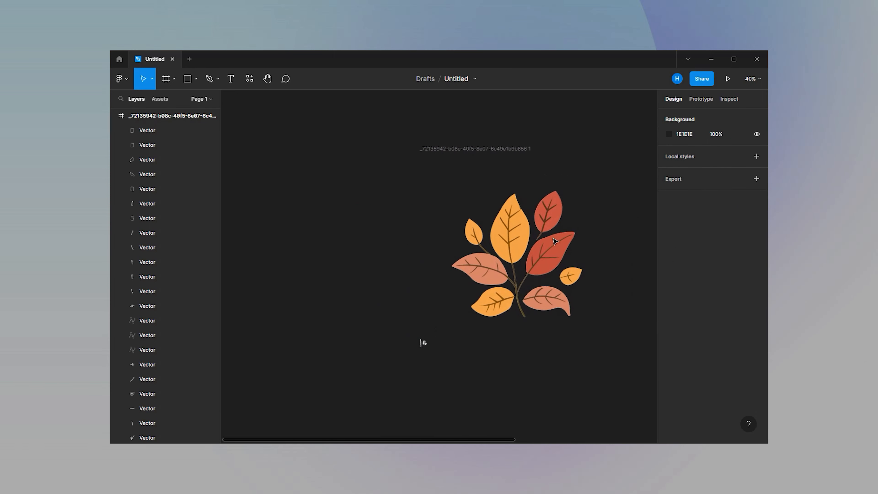
Select all the leaf vectors without the stray marks and place them centred in the white Frame 1
{"action": "left_click_drag", "start_coordinate": [628, 190], "coordinate": [399, 345]}
{"action": "right_click", "coordinate": [445, 294]}
{"action": "left_click", "coordinate": [614, 202]}
{"action": "left_click_drag", "start_coordinate": [616, 199], "coordinate": [448, 314]}
{"action": "left_click_drag", "start_coordinate": [538, 255], "coordinate": [499, 253]}
{"action": "left_click", "coordinate": [617, 213]}
Delete the leftover imported illustration frame with its stray marks
{"action": "scroll", "coordinate": [511, 228], "scroll_direction": "down", "scroll_amount": 3, "text": "ctrl"}
{"action": "left_click", "coordinate": [267, 172]}
{"action": "key", "text": "Delete"}
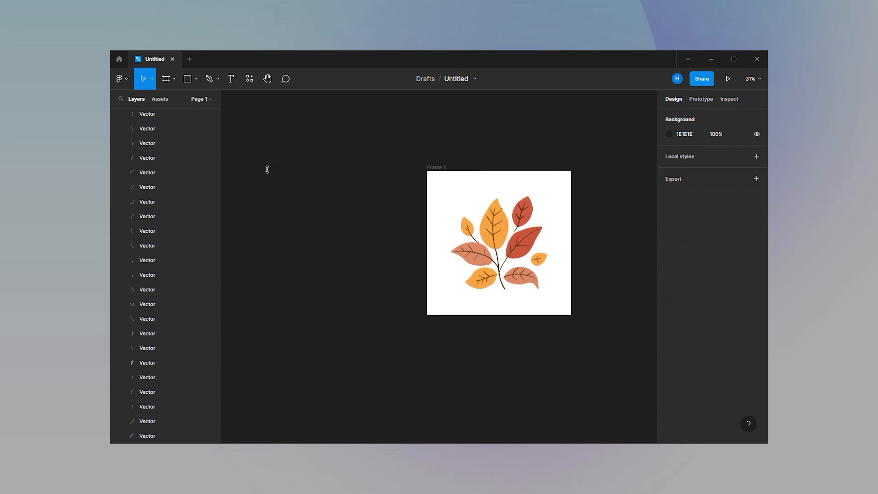
Move all the leaf vectors out of Frame 1 onto the empty canvas beside it
{"action": "scroll", "coordinate": [557, 215], "scroll_direction": "up", "scroll_amount": 6, "text": "ctrl"}
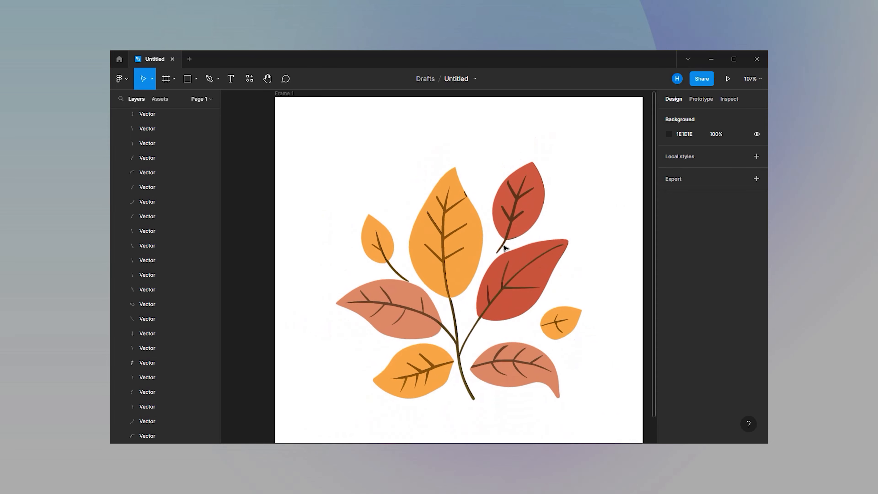
{"action": "scroll", "coordinate": [542, 261], "scroll_direction": "down", "scroll_amount": 1, "text": "ctrl"}
{"action": "scroll", "coordinate": [542, 261], "scroll_direction": "down", "scroll_amount": 1, "text": "ctrl"}
{"action": "scroll", "coordinate": [413, 190], "scroll_direction": "down", "scroll_amount": 3, "text": "ctrl"}
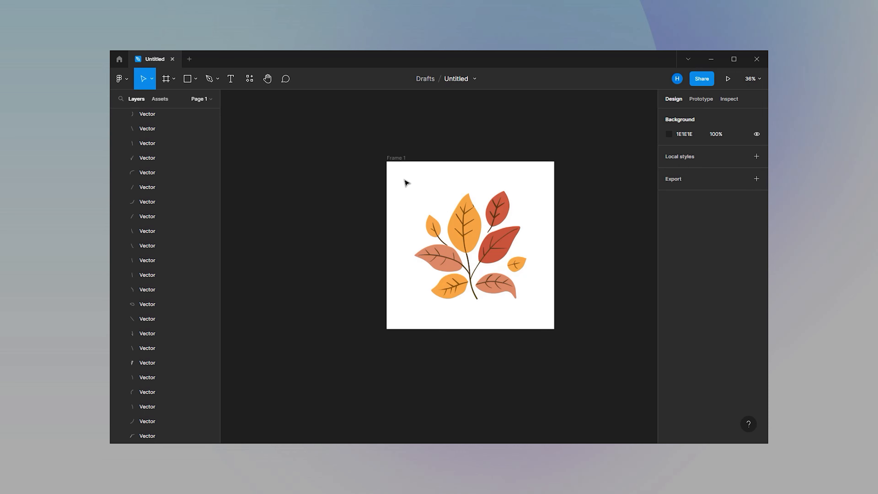
{"action": "left_click_drag", "start_coordinate": [406, 182], "coordinate": [545, 329]}
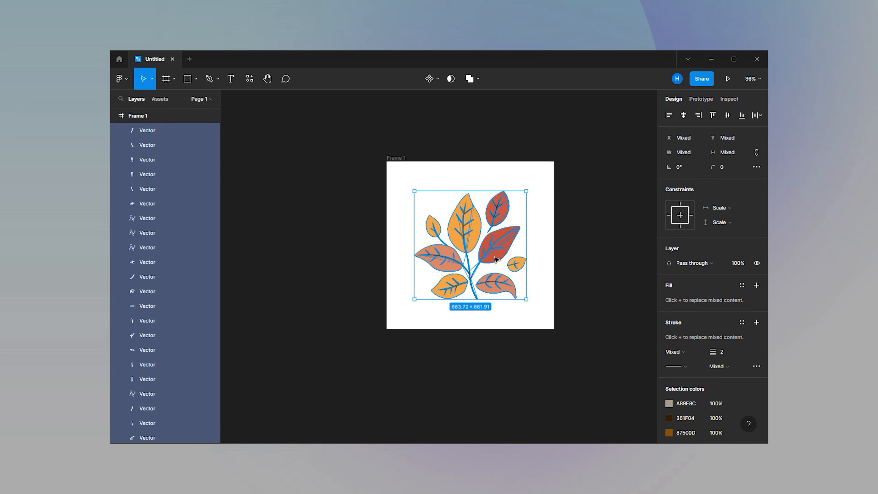
{"action": "left_click_drag", "start_coordinate": [495, 259], "coordinate": [322, 248]}
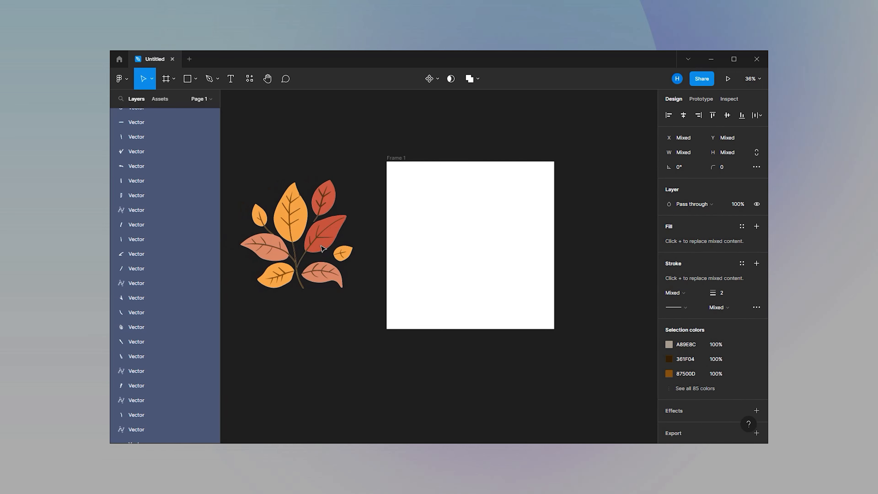
{"action": "left_click", "coordinate": [350, 156]}
Add an export setting to the empty white Frame 1 and set its format to SVG
{"action": "left_click", "coordinate": [407, 165]}
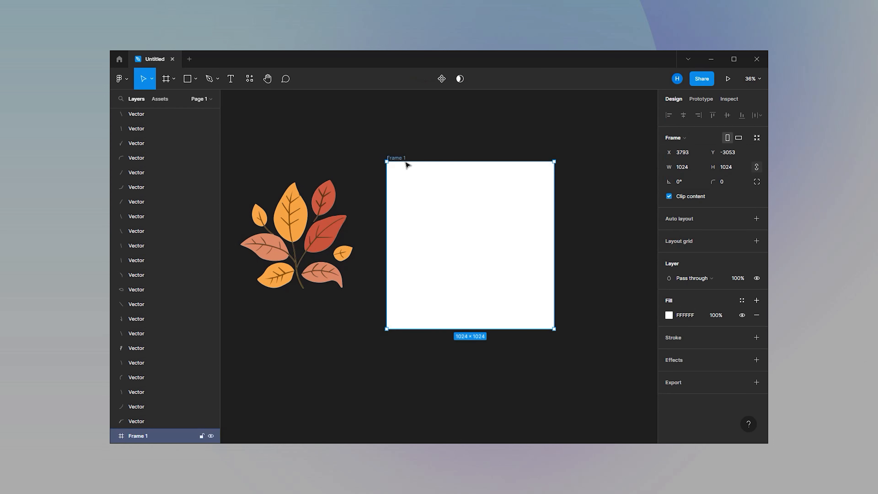
{"action": "left_click", "coordinate": [755, 382]}
{"action": "scroll", "coordinate": [716, 379], "scroll_direction": "down", "scroll_amount": 1}
{"action": "left_click", "coordinate": [731, 370]}
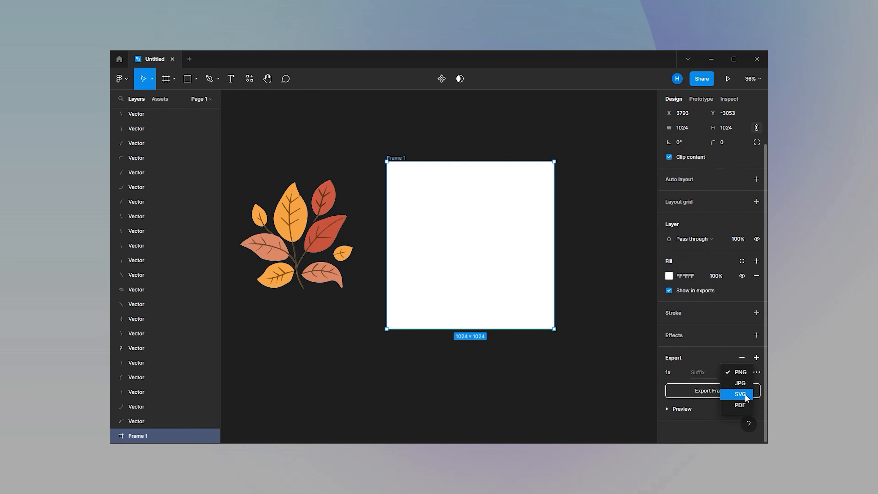
{"action": "left_click", "coordinate": [738, 393]}
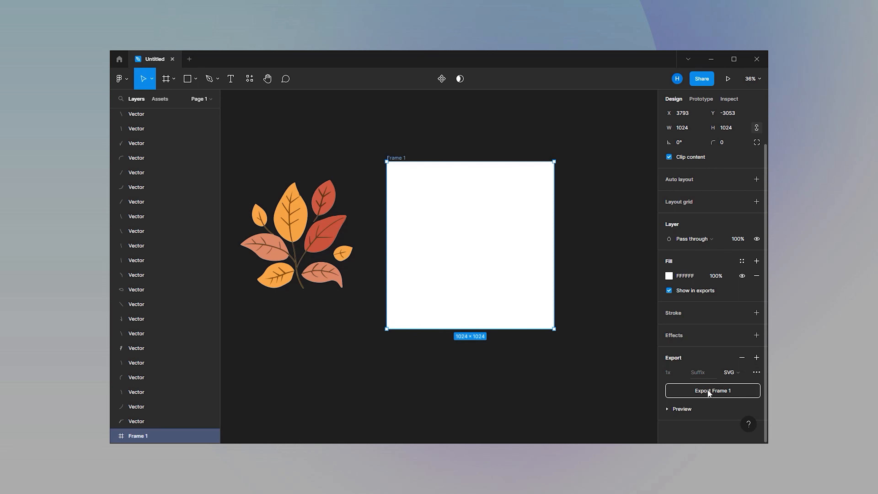
Combine all the leaf vectors beside Frame 1 into a single group
{"action": "left_click", "coordinate": [239, 173]}
{"action": "left_click_drag", "start_coordinate": [231, 160], "coordinate": [358, 316]}
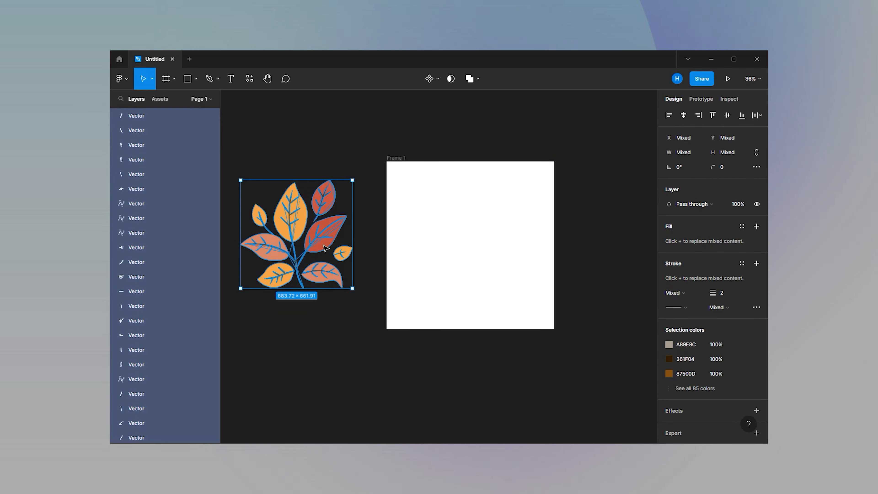
{"action": "right_click", "coordinate": [318, 175]}
{"action": "left_click", "coordinate": [347, 264]}
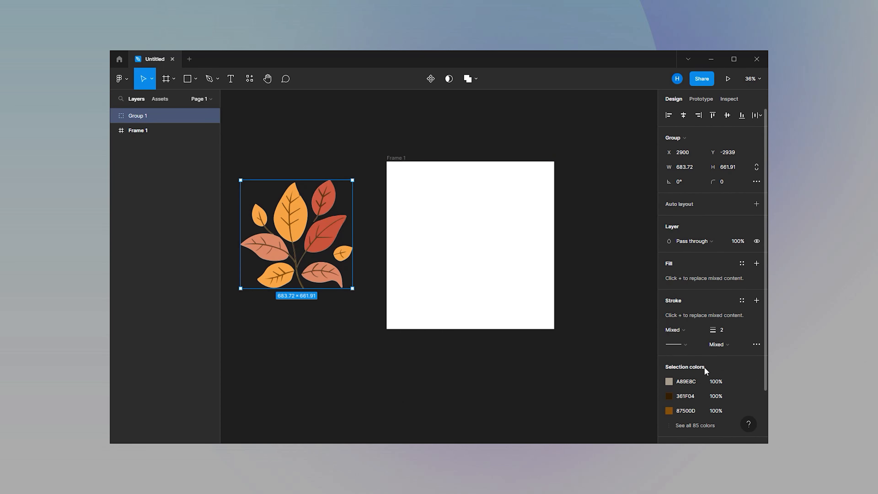
Add an export setting to the grouped leaves and choose its file format
{"action": "scroll", "coordinate": [723, 380], "scroll_direction": "down", "scroll_amount": 2}
{"action": "scroll", "coordinate": [737, 410], "scroll_direction": "down", "scroll_amount": 2}
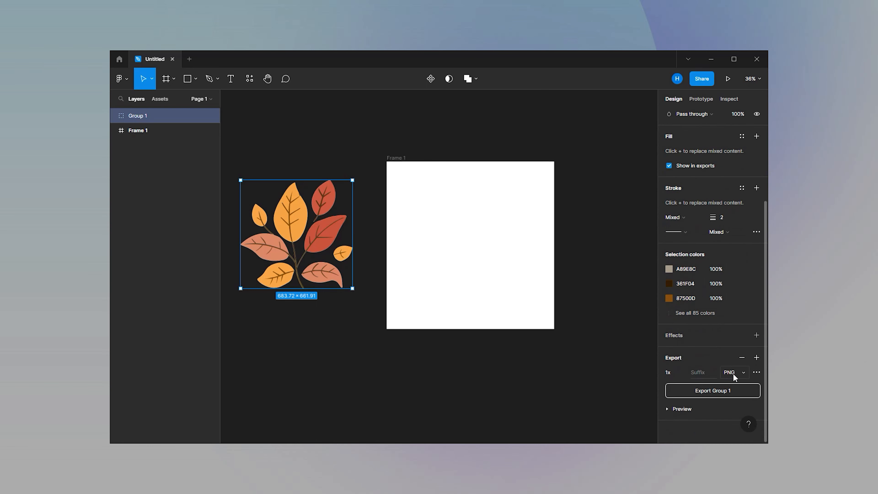
{"action": "left_click", "coordinate": [731, 373]}
{"action": "left_click", "coordinate": [736, 384]}
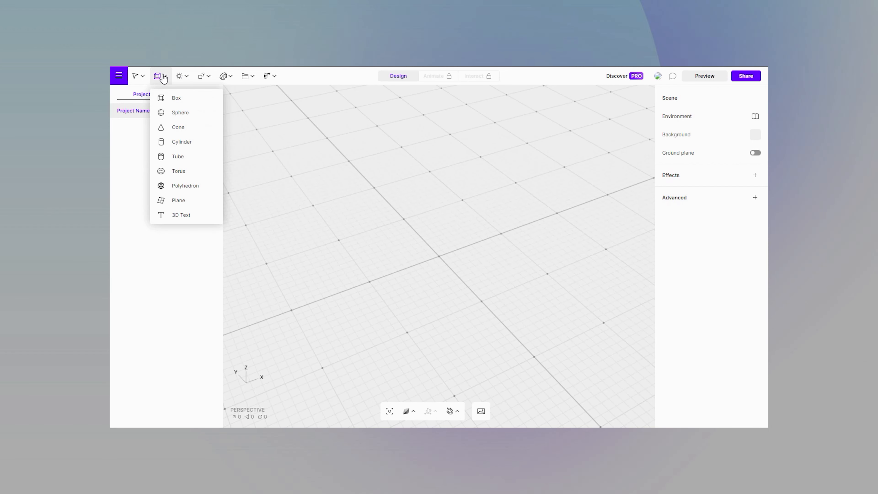
In Vectary, add a backdrop to the scene and set its material color to black, hex 000000
{"action": "left_click", "coordinate": [254, 82]}
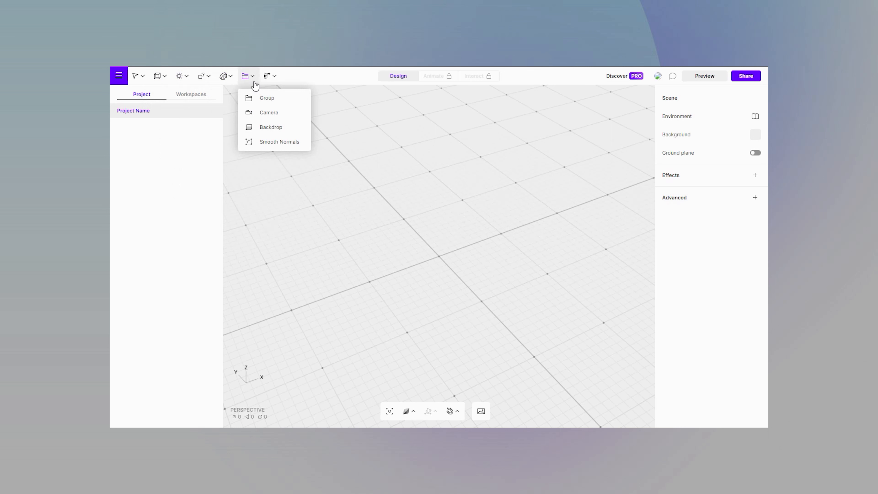
{"action": "left_click", "coordinate": [264, 128]}
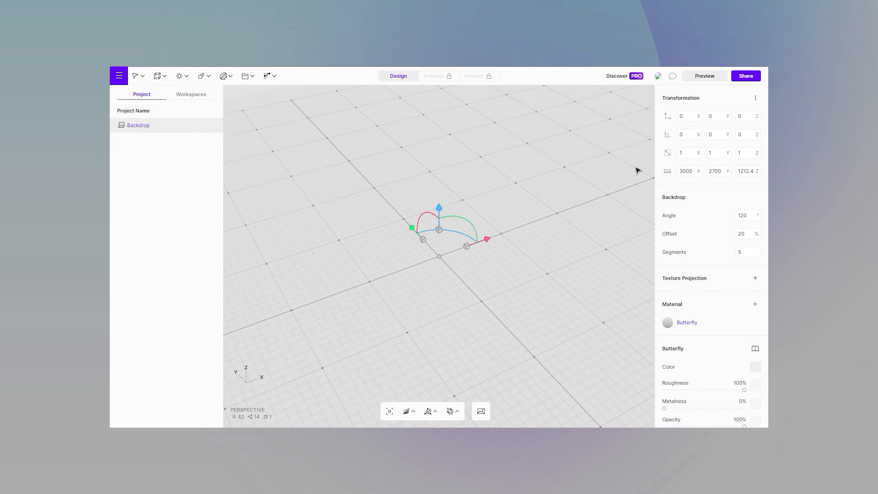
{"action": "scroll", "coordinate": [672, 310], "scroll_direction": "down", "scroll_amount": 3}
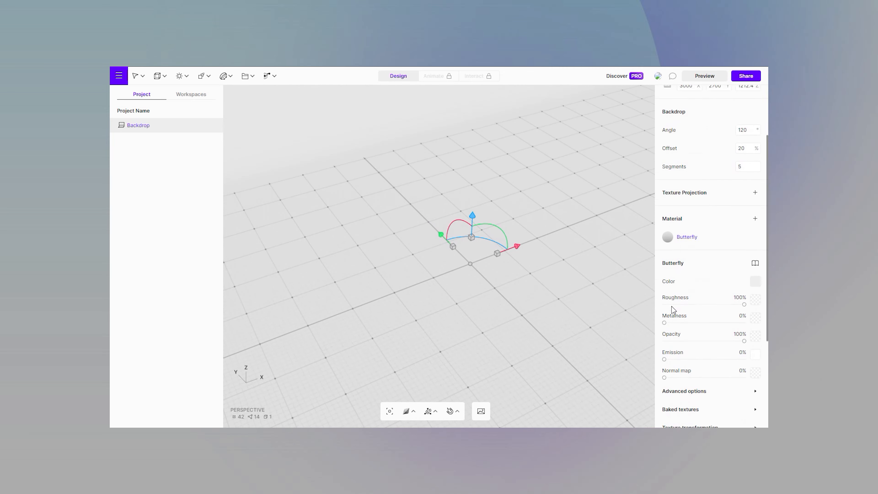
{"action": "left_click", "coordinate": [668, 275]}
{"action": "left_click", "coordinate": [573, 243]}
{"action": "left_click_drag", "start_coordinate": [572, 243], "coordinate": [541, 270]}
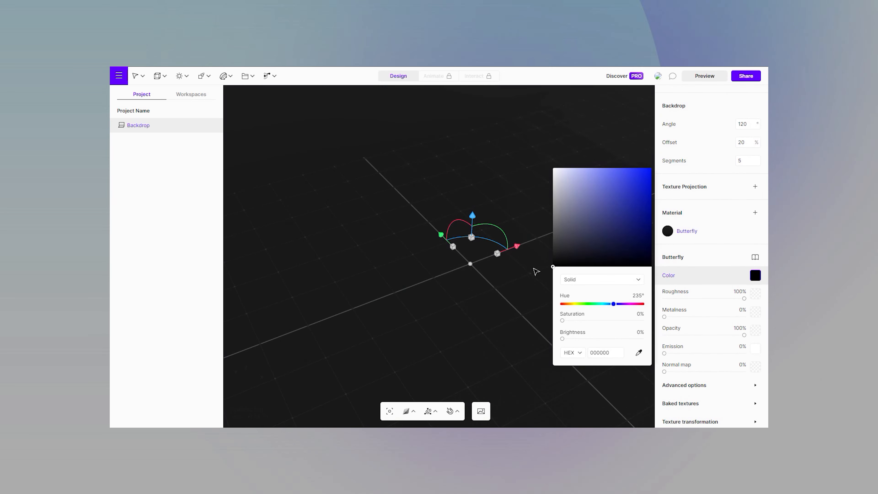
{"action": "scroll", "coordinate": [438, 278], "scroll_direction": "down", "scroll_amount": 5}
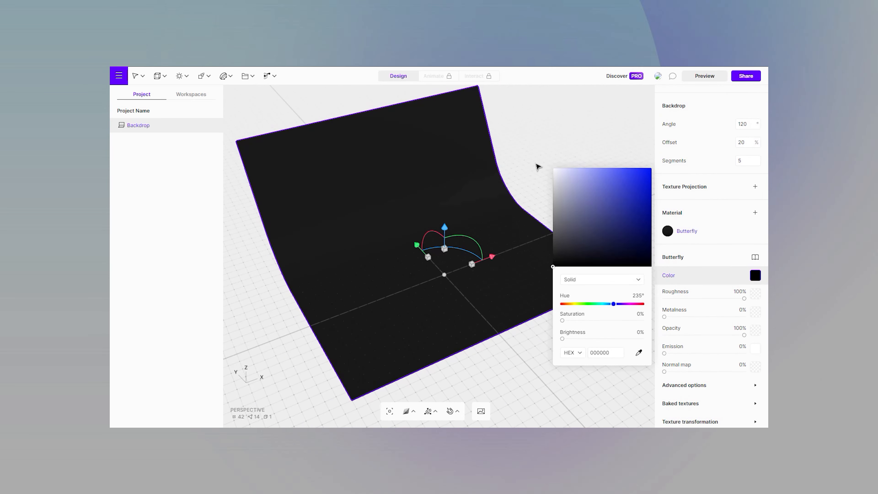
Bring the Frame 1 SVG into the scene on the backdrop and set its extrusion to 50
{"action": "left_click", "coordinate": [538, 169]}
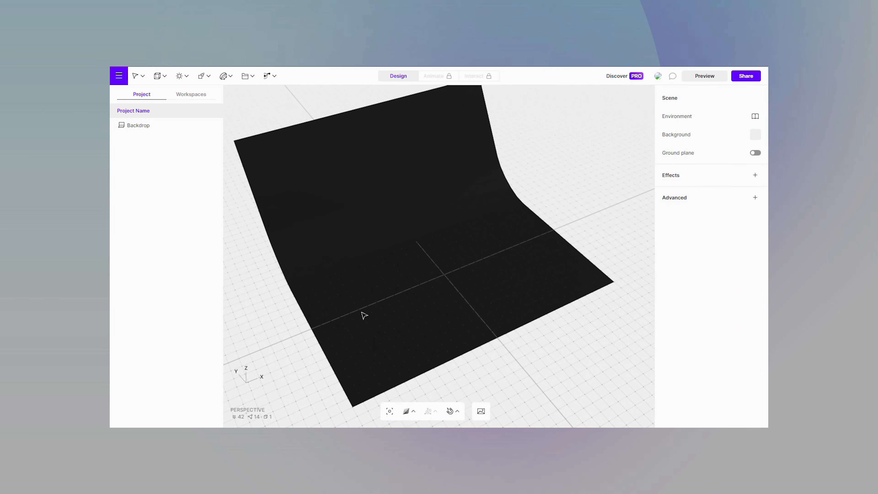
{"action": "left_click_drag", "start_coordinate": [361, 312], "coordinate": [425, 269]}
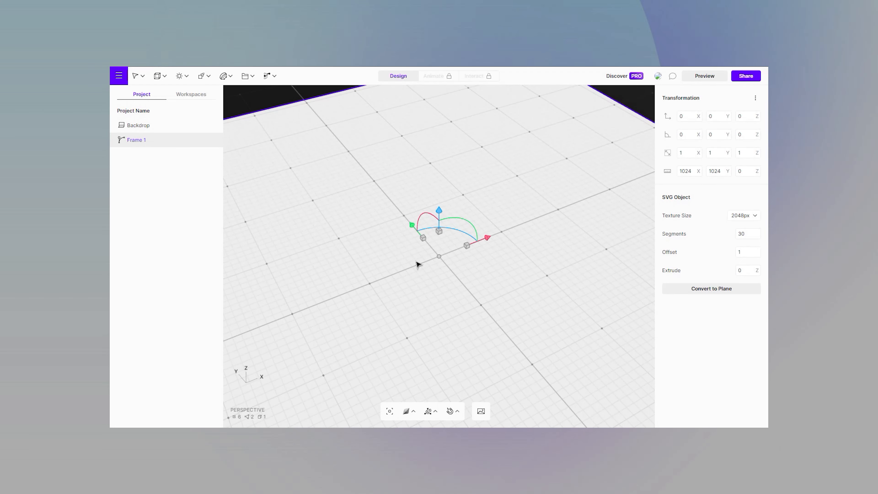
{"action": "scroll", "coordinate": [417, 263], "scroll_direction": "down", "scroll_amount": 6}
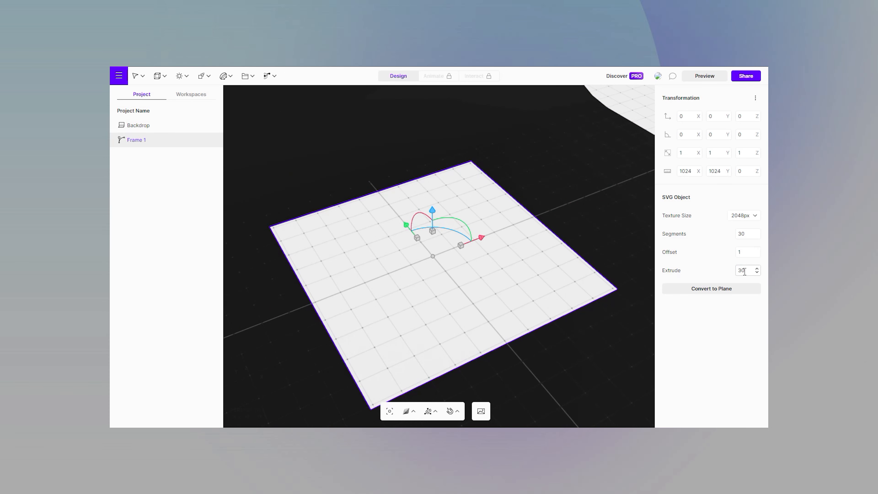
{"action": "type", "text": "50"}
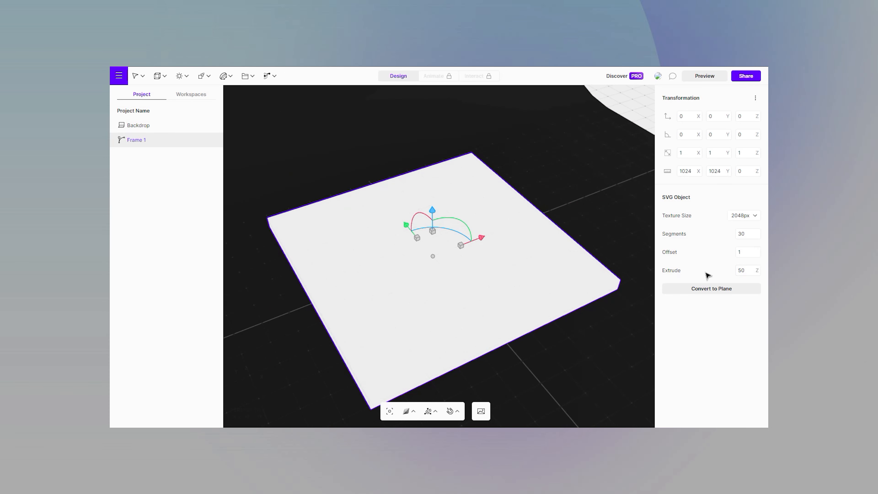
Add the grouped leaves SVG to the scene, extrude it 25 and lower it into the white slab to about -74 in Z
{"action": "left_click_drag", "start_coordinate": [650, 300], "coordinate": [600, 262]}
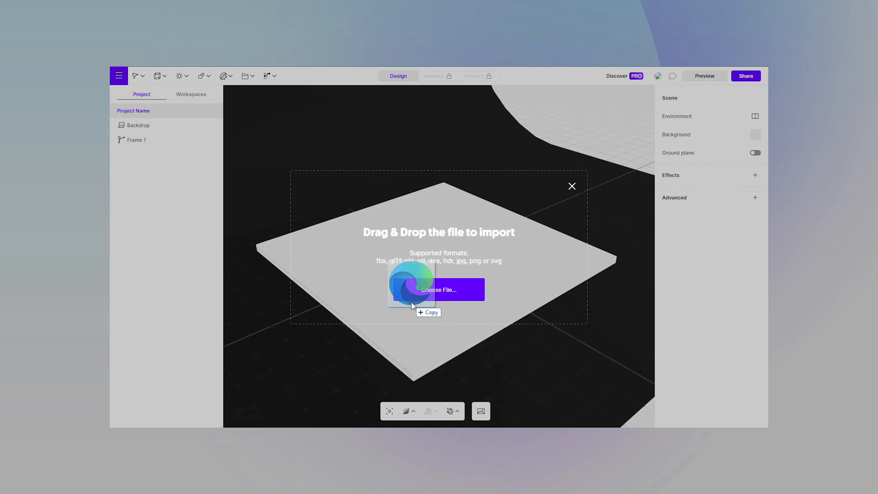
{"action": "left_click_drag", "start_coordinate": [411, 301], "coordinate": [411, 302]}
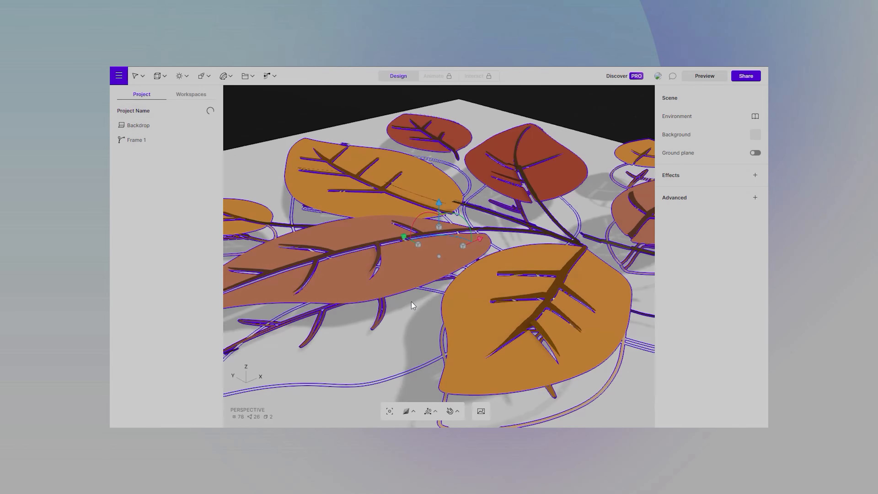
{"action": "scroll", "coordinate": [412, 302], "scroll_direction": "down", "scroll_amount": 10}
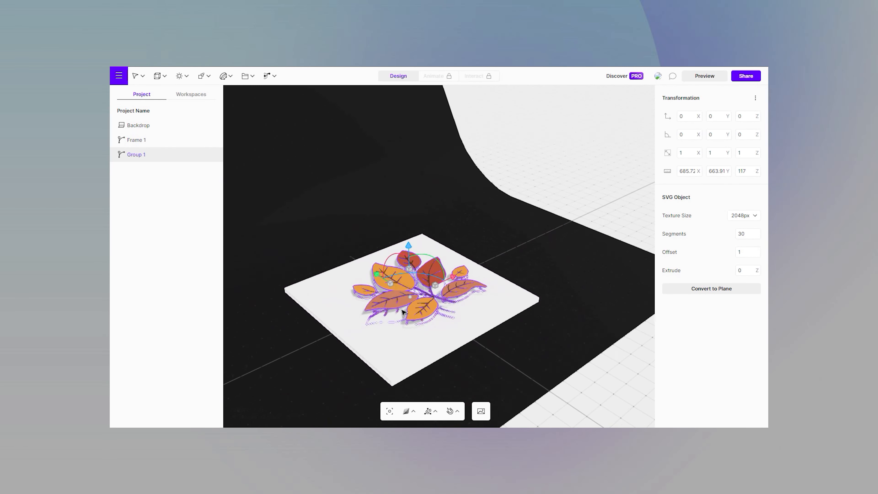
{"action": "scroll", "coordinate": [403, 312], "scroll_direction": "up", "scroll_amount": 10}
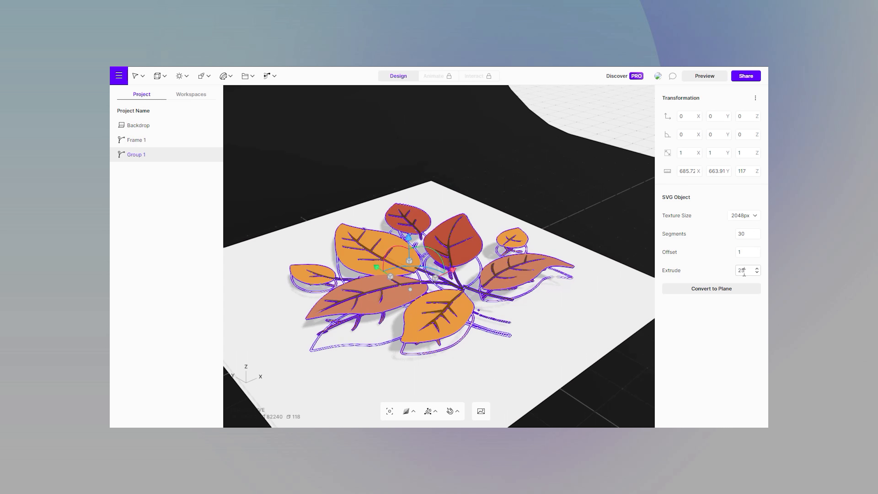
{"action": "key", "text": "Return"}
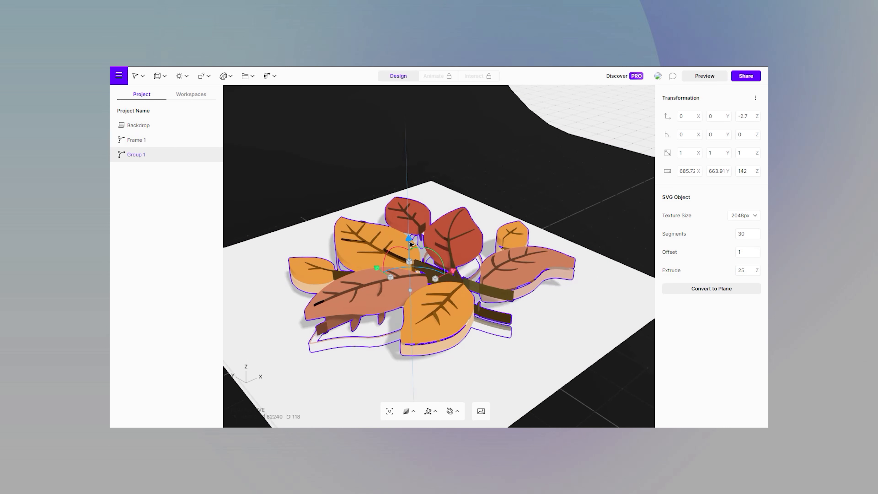
{"action": "left_click_drag", "start_coordinate": [410, 244], "coordinate": [416, 266]}
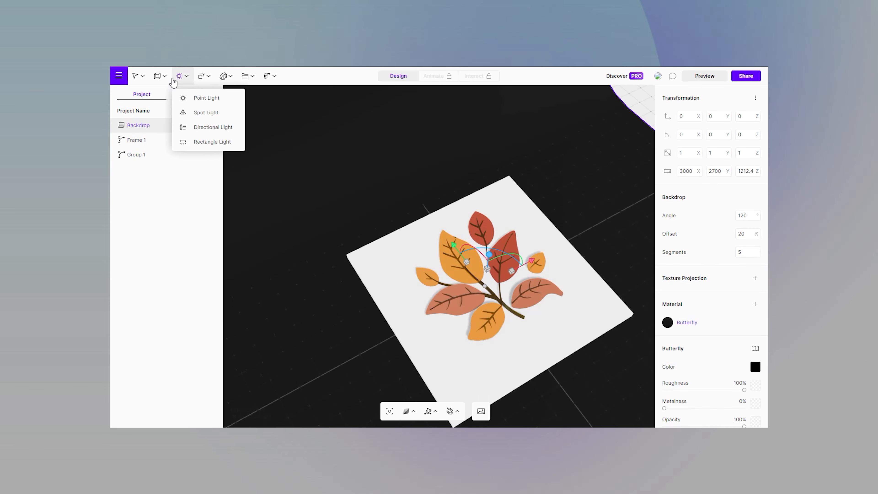
Add a 3D text reading GREETINGS and place it below the leaves, at about -372 in Y
{"action": "left_click", "coordinate": [165, 76]}
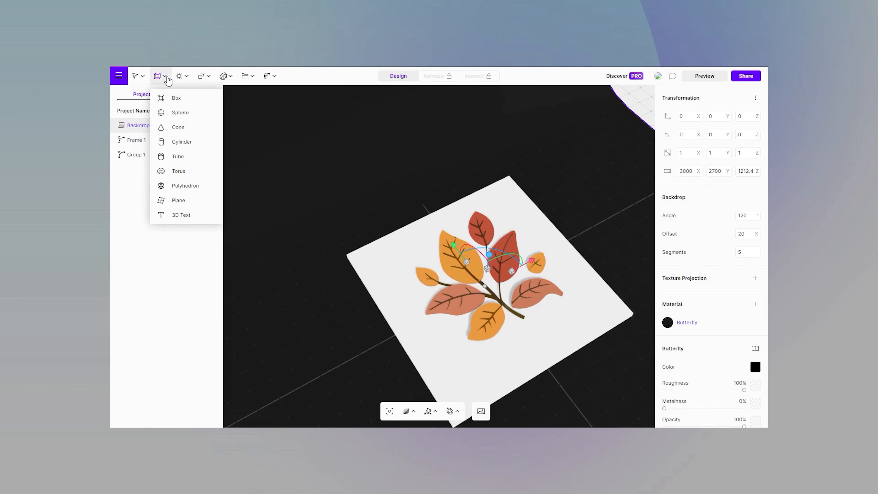
{"action": "left_click", "coordinate": [169, 215]}
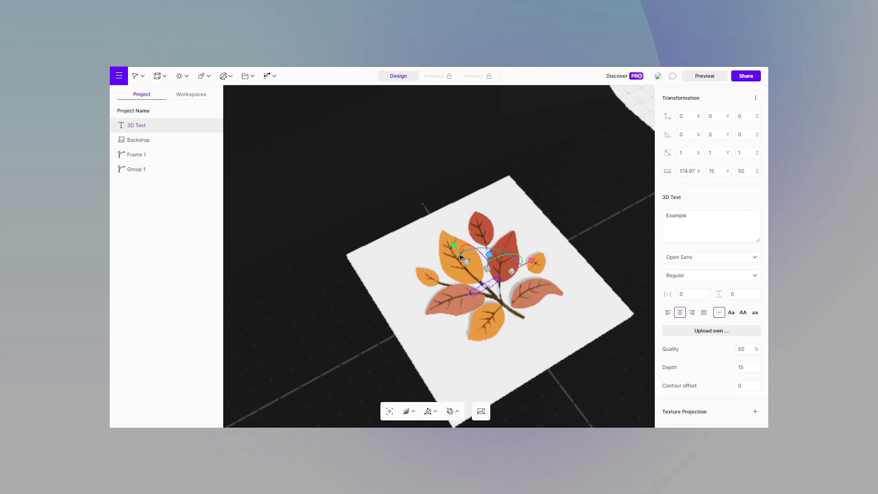
{"action": "left_click_drag", "start_coordinate": [460, 254], "coordinate": [491, 306]}
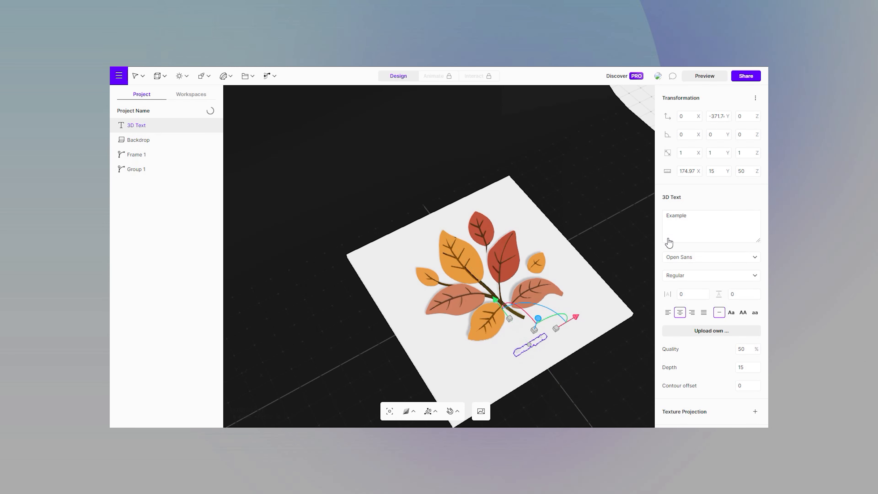
{"action": "double_click", "coordinate": [699, 225]}
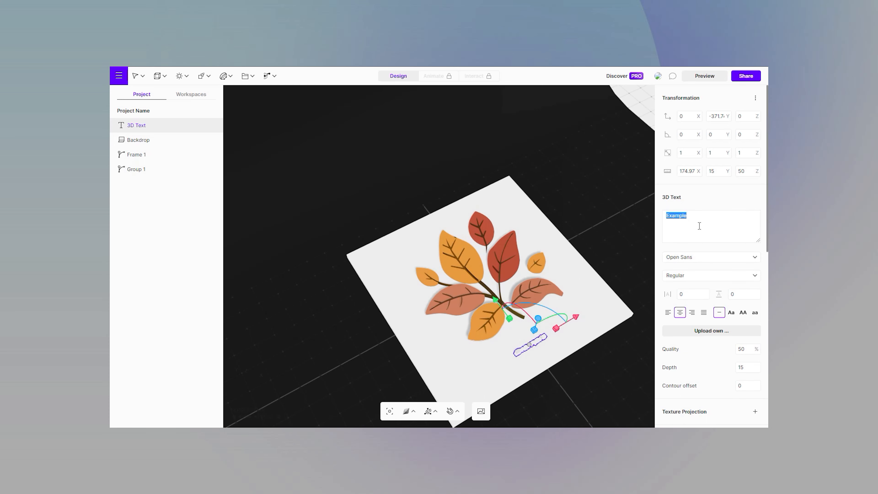
{"action": "type", "text": "GREETINGS"}
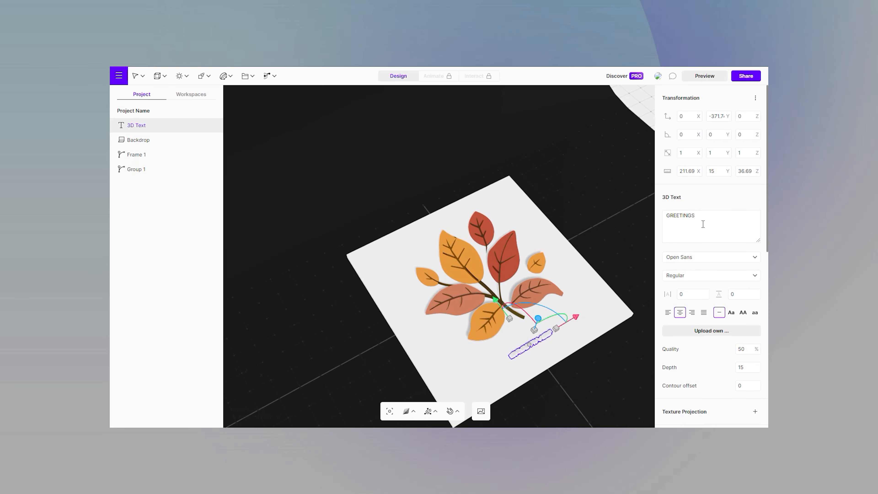
Set the GREETINGS text to the Poppins font with letter spacing 10 and weight 700
{"action": "left_click", "coordinate": [706, 256]}
{"action": "scroll", "coordinate": [690, 283], "scroll_direction": "down", "scroll_amount": 5}
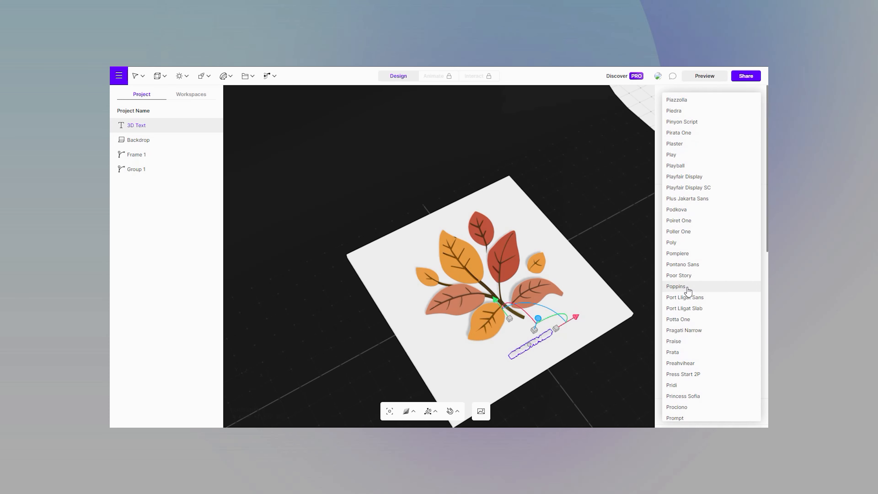
{"action": "left_click", "coordinate": [688, 284]}
{"action": "scroll", "coordinate": [677, 321], "scroll_direction": "down", "scroll_amount": 5}
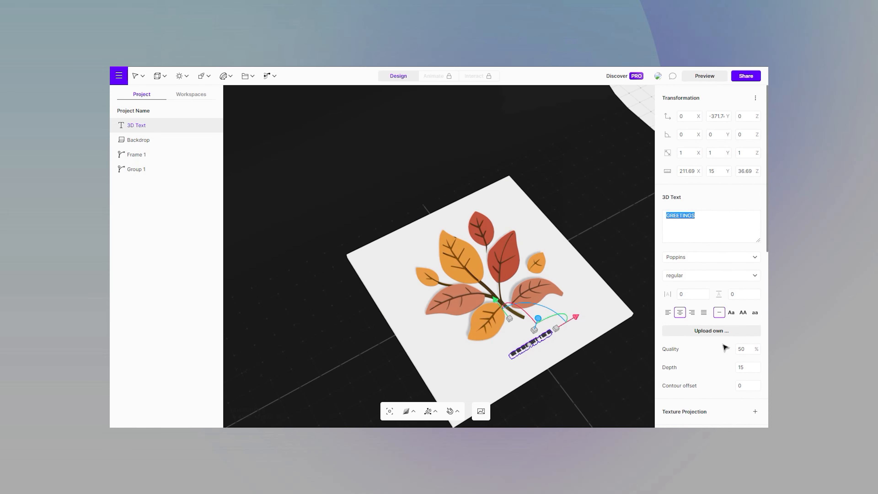
{"action": "left_click", "coordinate": [685, 294]}
{"action": "type", "text": "10"}
{"action": "left_click", "coordinate": [692, 276]}
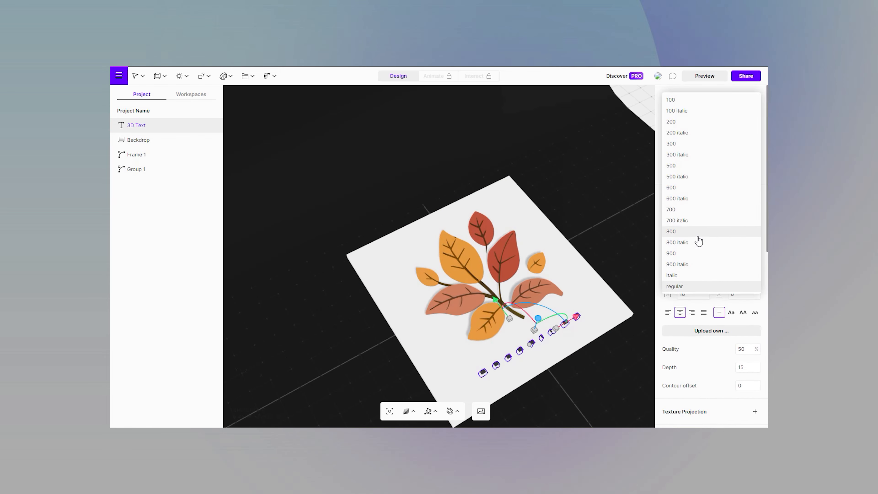
{"action": "left_click", "coordinate": [697, 211]}
Change the font weight of the GREETINGS text to 600
{"action": "left_click", "coordinate": [636, 258]}
{"action": "scroll", "coordinate": [546, 349], "scroll_direction": "up", "scroll_amount": 5}
{"action": "left_click", "coordinate": [539, 336]}
{"action": "right_click_drag", "start_coordinate": [587, 375], "coordinate": [534, 291]}
{"action": "left_click", "coordinate": [679, 276]}
{"action": "left_click", "coordinate": [678, 307]}
Raise the GREETINGS text to about 33 in Z and rotate it about X to lie flat on the card
{"action": "left_click_drag", "start_coordinate": [464, 251], "coordinate": [464, 235]}
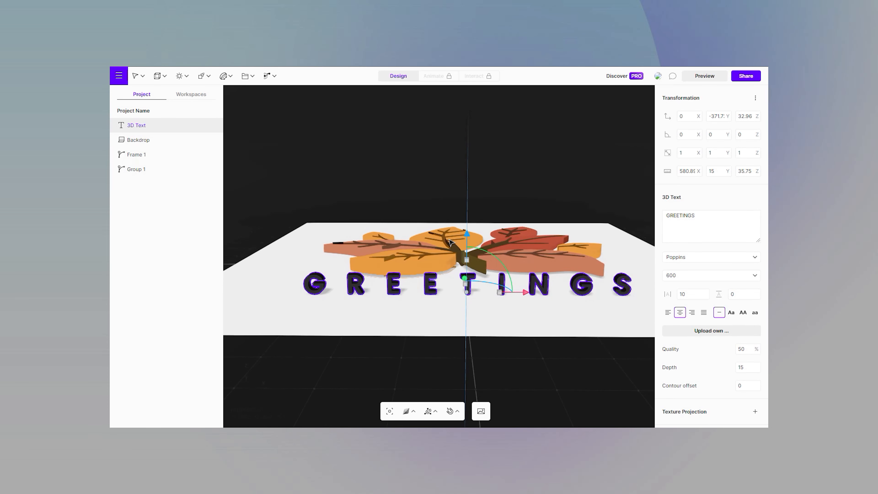
{"action": "right_click_drag", "start_coordinate": [407, 353], "coordinate": [428, 374]}
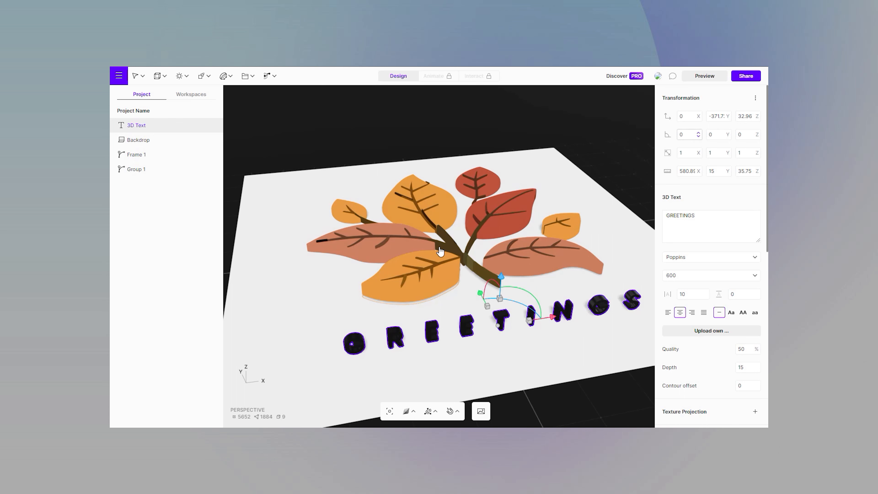
{"action": "left_click_drag", "start_coordinate": [698, 135], "coordinate": [699, 178]}
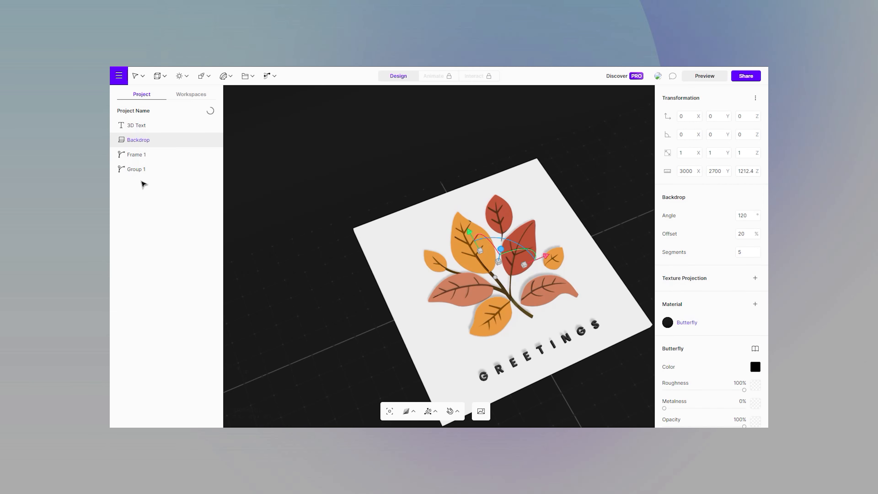
Group the leaves, the Frame 1 slab and the 3D text together
{"action": "left_click", "coordinate": [142, 170]}
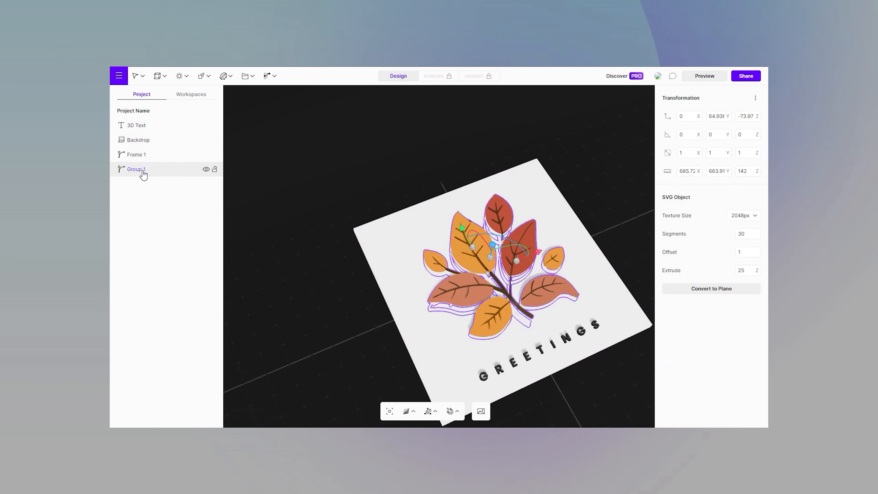
{"action": "left_click", "coordinate": [142, 155], "text": "shift"}
{"action": "left_click", "coordinate": [153, 126], "text": "shift"}
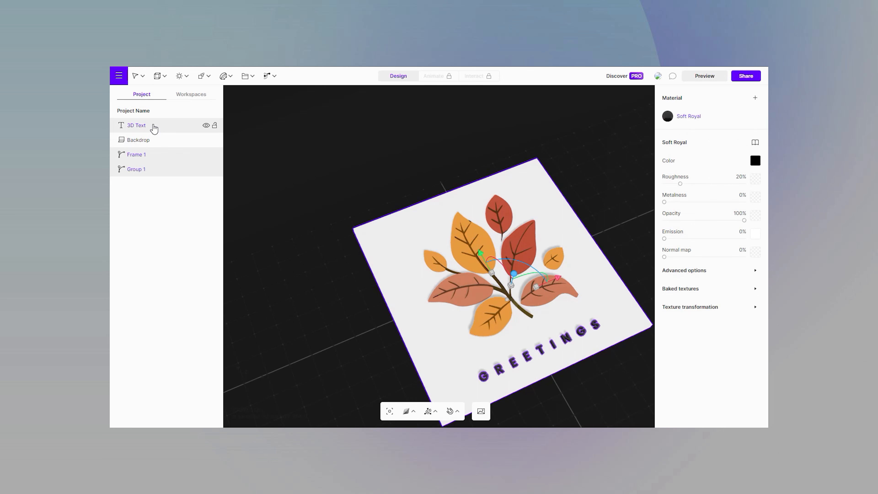
{"action": "right_click", "coordinate": [154, 129]}
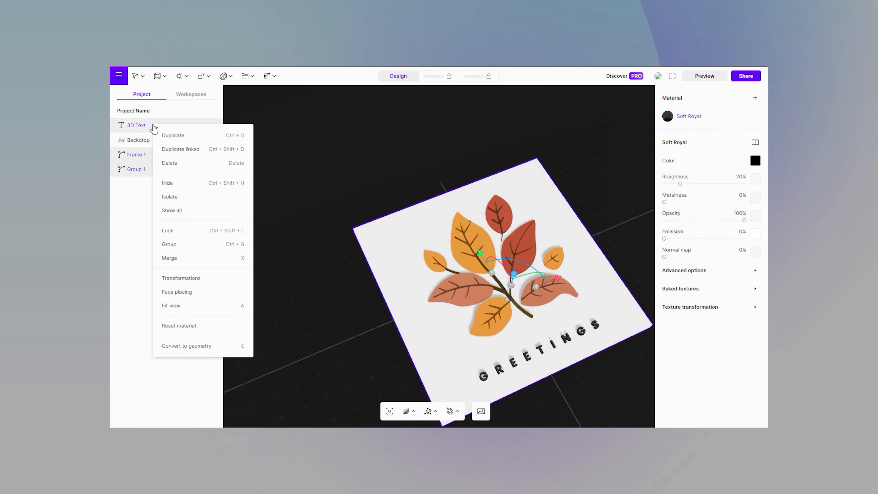
{"action": "left_click", "coordinate": [169, 244]}
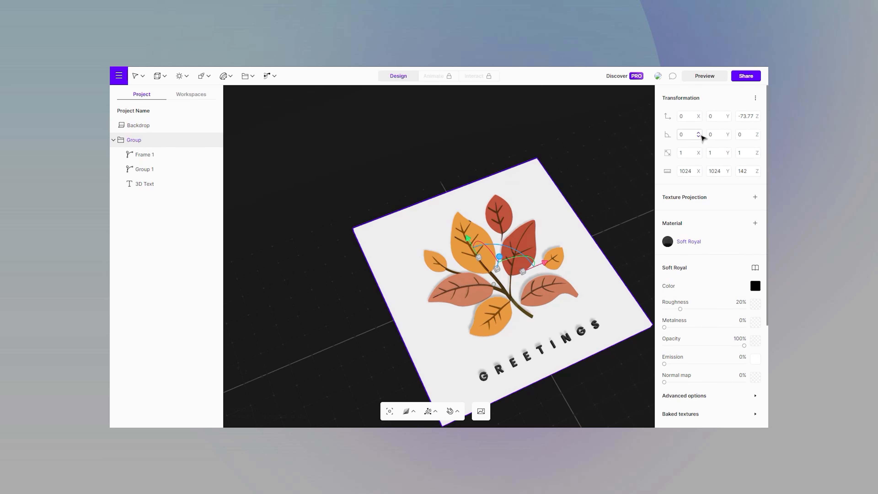
Rotate the card group 51° about X and 3° about Y and Z, and raise it to about 419 in Z
{"action": "left_click_drag", "start_coordinate": [700, 133], "coordinate": [703, 113]}
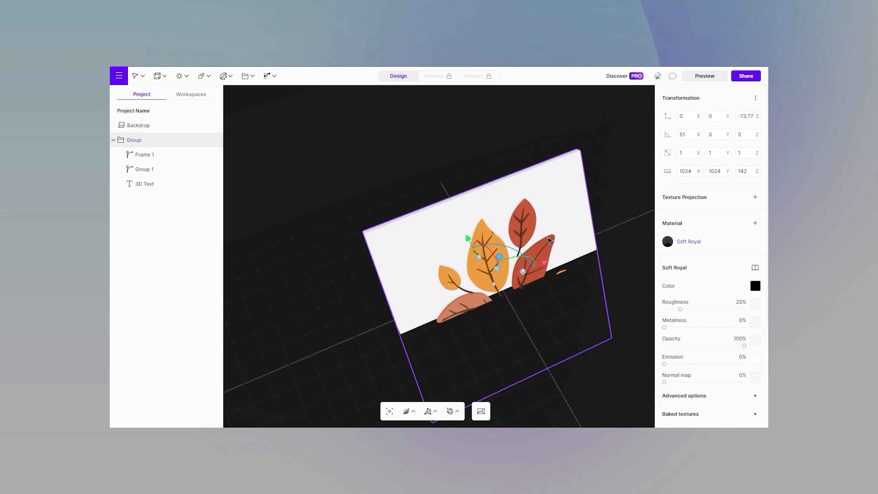
{"action": "left_click_drag", "start_coordinate": [497, 256], "coordinate": [512, 196]}
{"action": "scroll", "coordinate": [562, 312], "scroll_direction": "down", "scroll_amount": 5}
{"action": "middle_click_drag", "start_coordinate": [588, 361], "coordinate": [575, 339]}
{"action": "scroll", "coordinate": [575, 338], "scroll_direction": "up", "scroll_amount": 2}
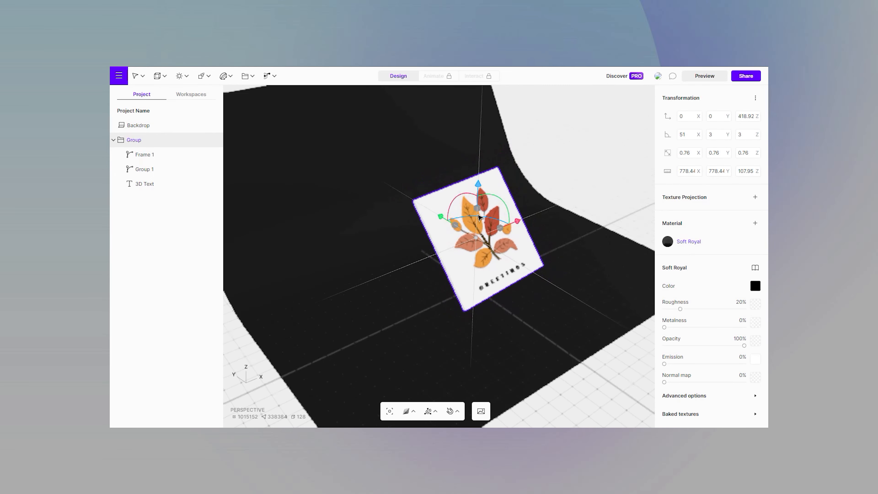
Scale the card group uniformly to 0.67 and lower it to about 257 in Z
{"action": "left_click_drag", "start_coordinate": [477, 215], "coordinate": [478, 218], "text": "shift"}
{"action": "left_click_drag", "start_coordinate": [478, 186], "coordinate": [478, 207]}
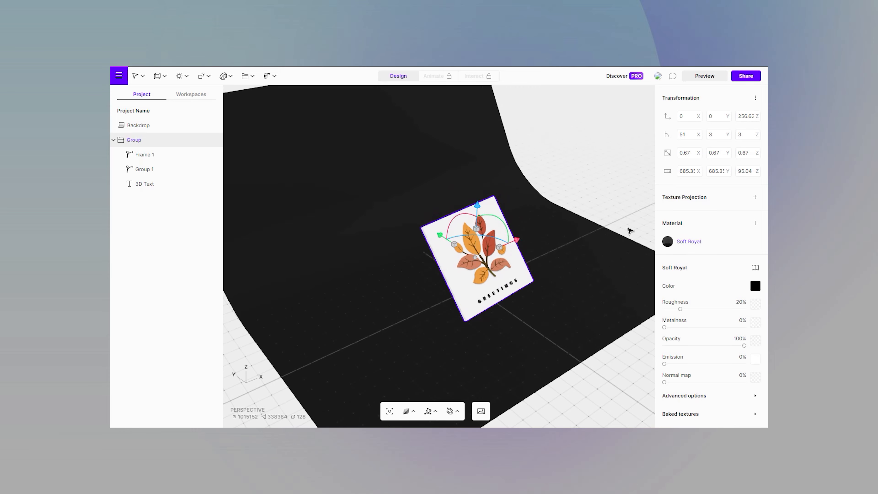
{"action": "left_click", "coordinate": [628, 229]}
Shift the card group on the backdrop to about -41 in X, -4 in Y and 248 in Z
{"action": "middle_click_drag", "start_coordinate": [605, 362], "coordinate": [527, 349]}
{"action": "middle_click_drag", "start_coordinate": [298, 214], "coordinate": [364, 277]}
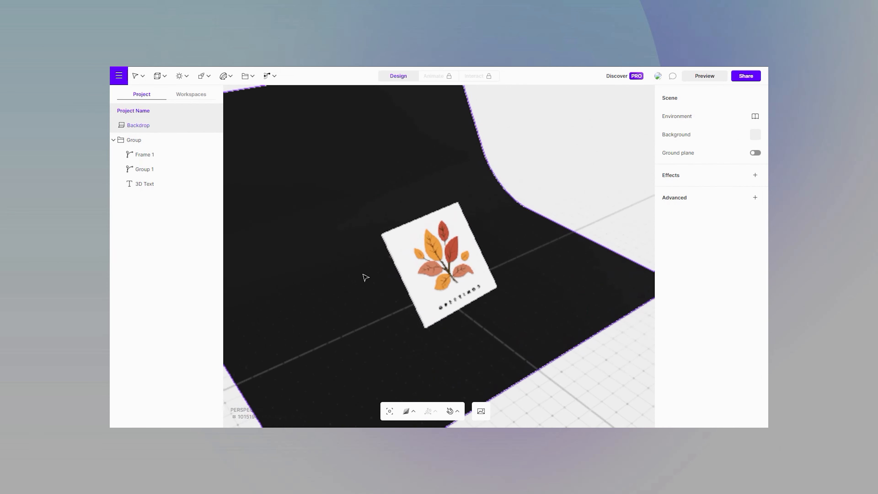
{"action": "scroll", "coordinate": [401, 271], "scroll_direction": "up", "scroll_amount": 4}
{"action": "left_click", "coordinate": [400, 270]}
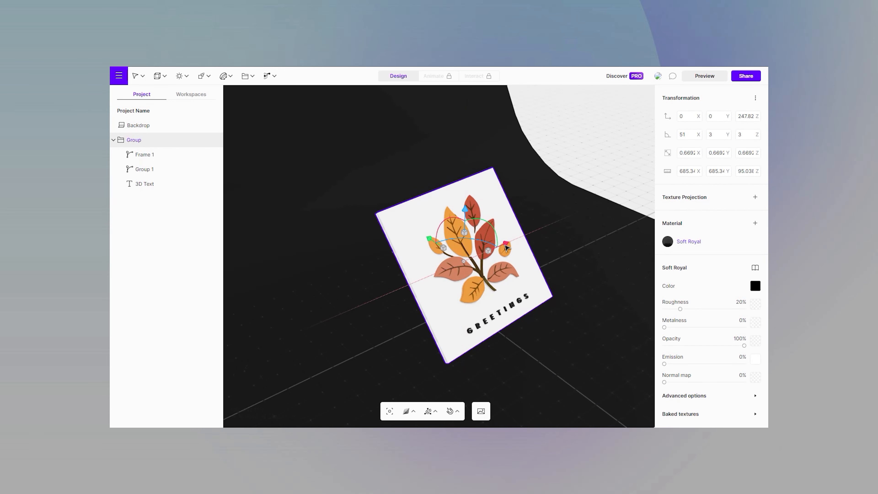
{"action": "left_click_drag", "start_coordinate": [505, 245], "coordinate": [497, 248]}
{"action": "left_click_drag", "start_coordinate": [422, 243], "coordinate": [422, 243]}
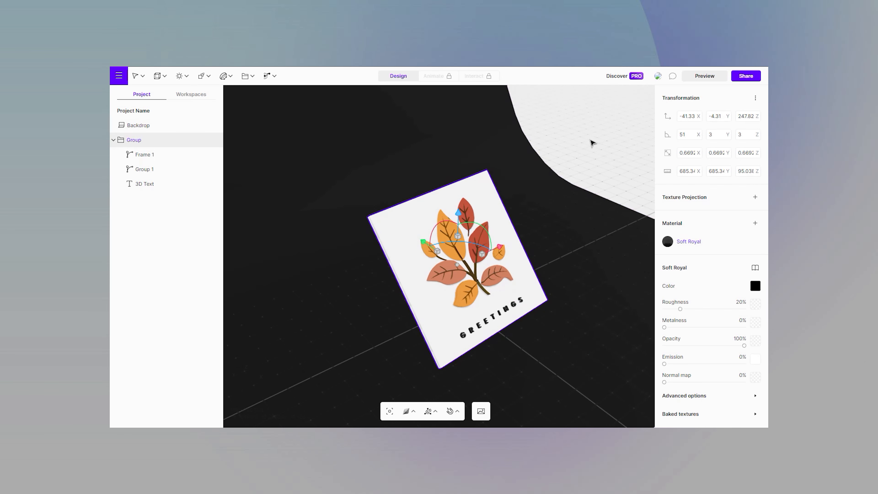
{"action": "left_click", "coordinate": [590, 141]}
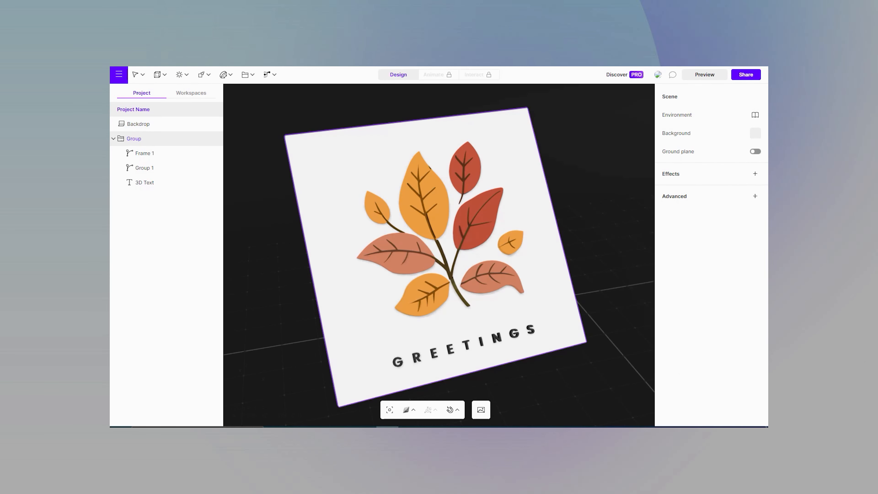
Add a rectangle light, color it fully saturated cyan with hue 179° and set its intensity to 100%
{"action": "left_click", "coordinate": [186, 75]}
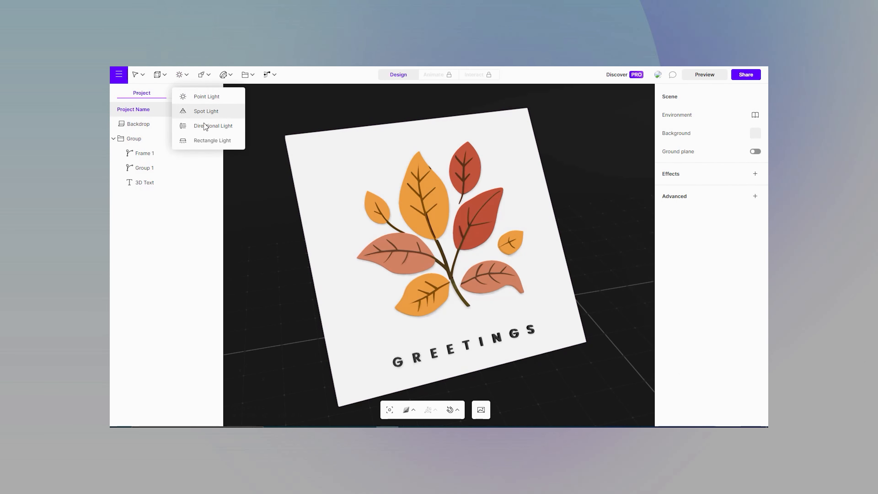
{"action": "left_click", "coordinate": [210, 140]}
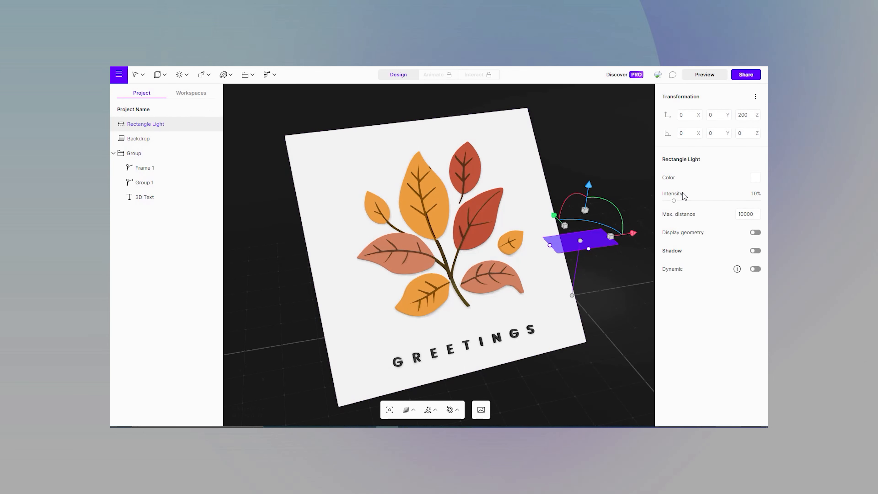
{"action": "left_click", "coordinate": [670, 179]}
{"action": "left_click_drag", "start_coordinate": [610, 205], "coordinate": [604, 205]}
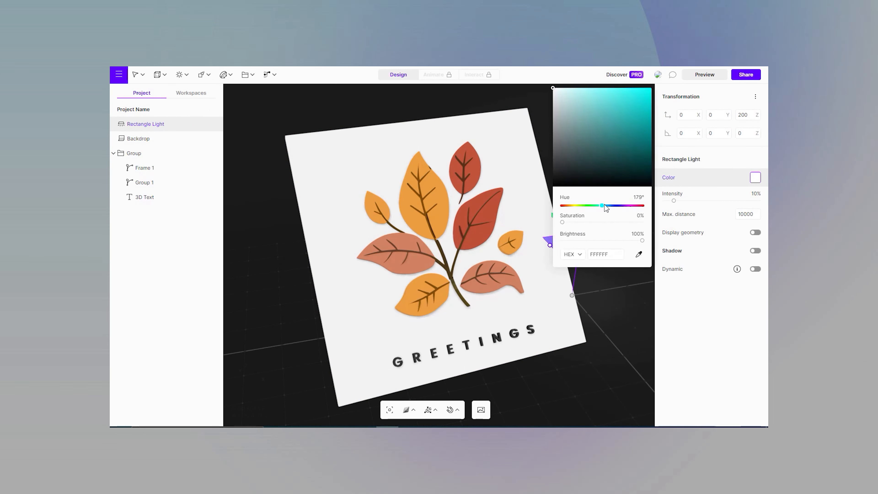
{"action": "left_click", "coordinate": [651, 89]}
{"action": "left_click_drag", "start_coordinate": [674, 204], "coordinate": [767, 205]}
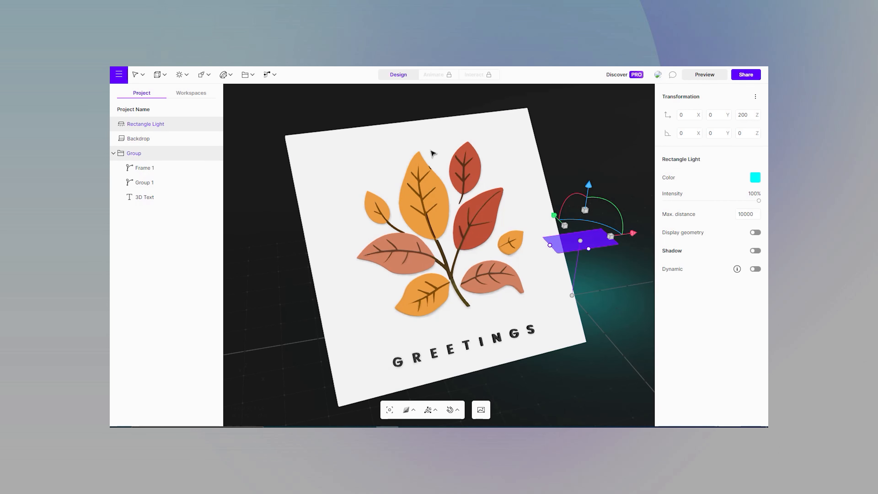
Add a second rectangle light and move it to the opposite side of the card, at about -872 in X
{"action": "left_click", "coordinate": [185, 75]}
{"action": "left_click", "coordinate": [205, 140]}
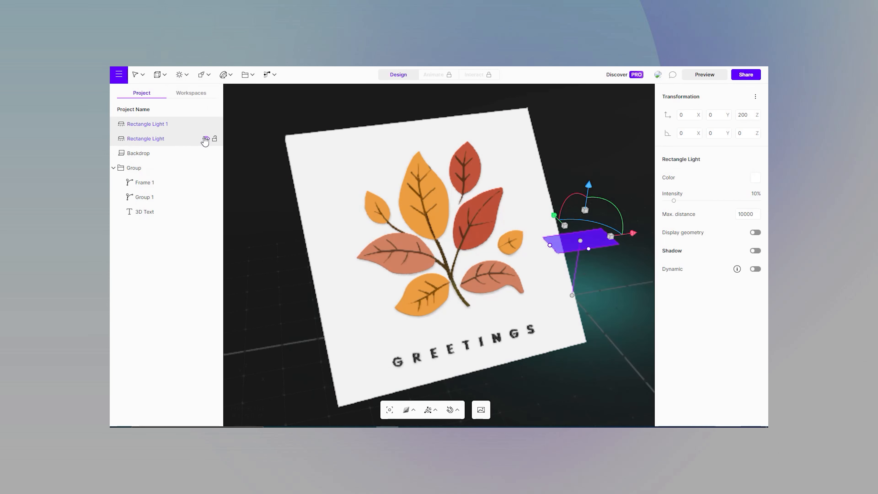
{"action": "left_click_drag", "start_coordinate": [633, 232], "coordinate": [370, 271]}
Set the second rectangle light's color to purple A200FF and raise its intensity to nearly the maximum
{"action": "left_click", "coordinate": [667, 180]}
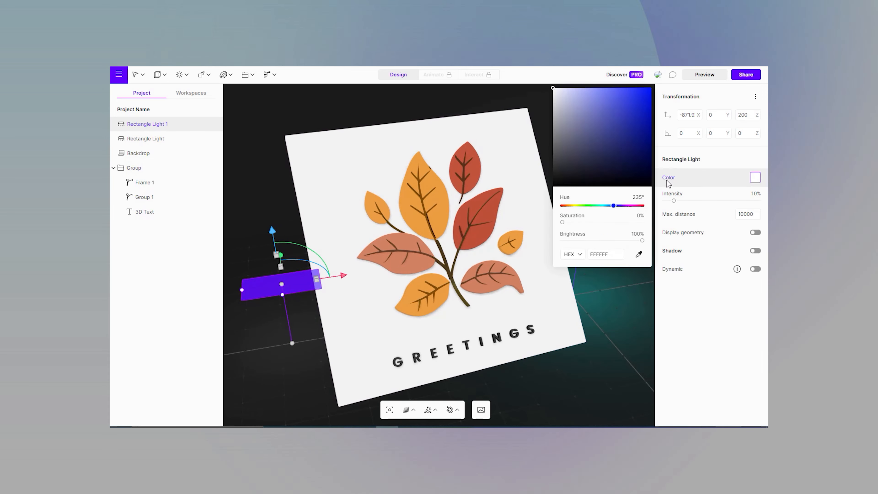
{"action": "left_click_drag", "start_coordinate": [623, 210], "coordinate": [624, 207]}
{"action": "left_click_drag", "start_coordinate": [622, 140], "coordinate": [665, 81]}
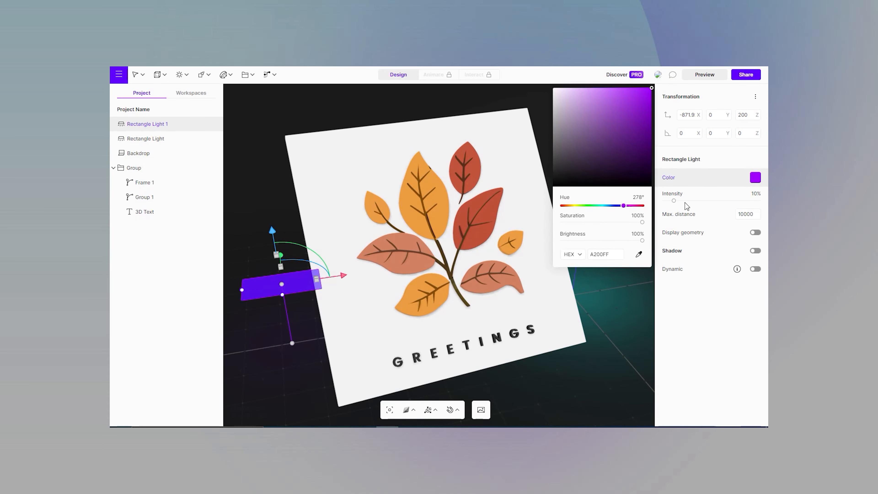
{"action": "left_click_drag", "start_coordinate": [673, 201], "coordinate": [754, 200]}
{"action": "left_click", "coordinate": [613, 195]}
{"action": "scroll", "coordinate": [467, 223], "scroll_direction": "down", "scroll_amount": 6}
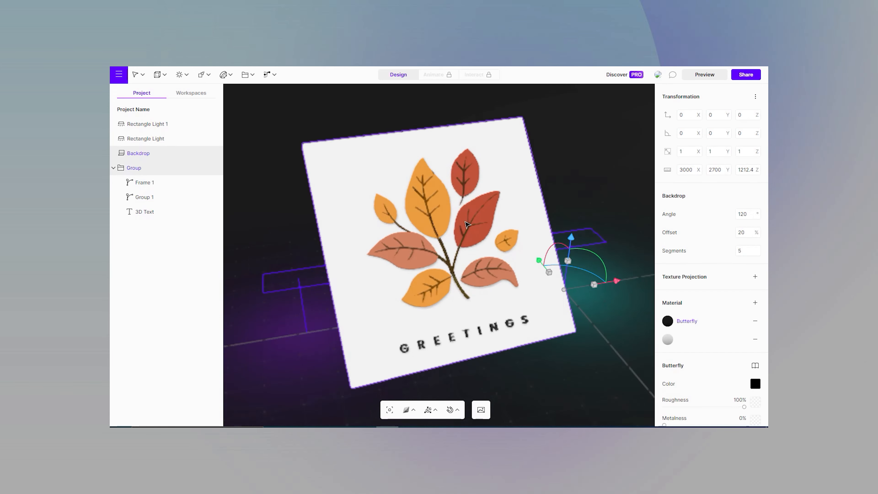
{"action": "scroll", "coordinate": [466, 222], "scroll_direction": "up", "scroll_amount": 2}
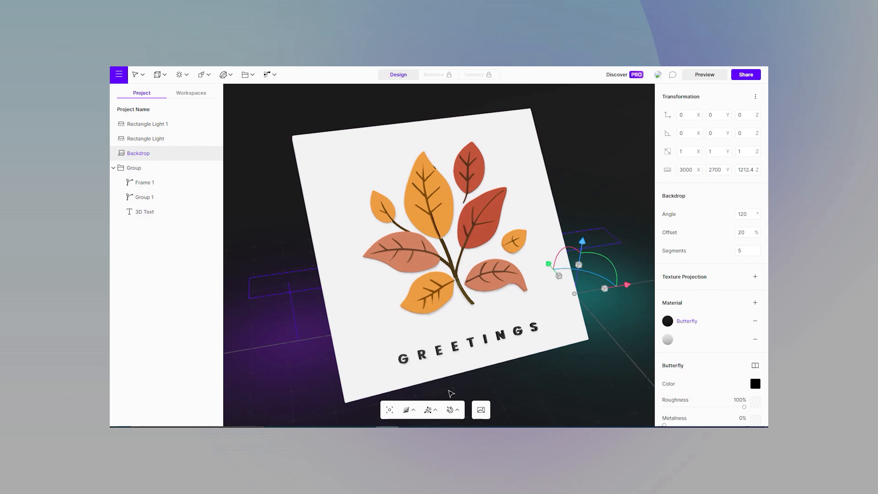